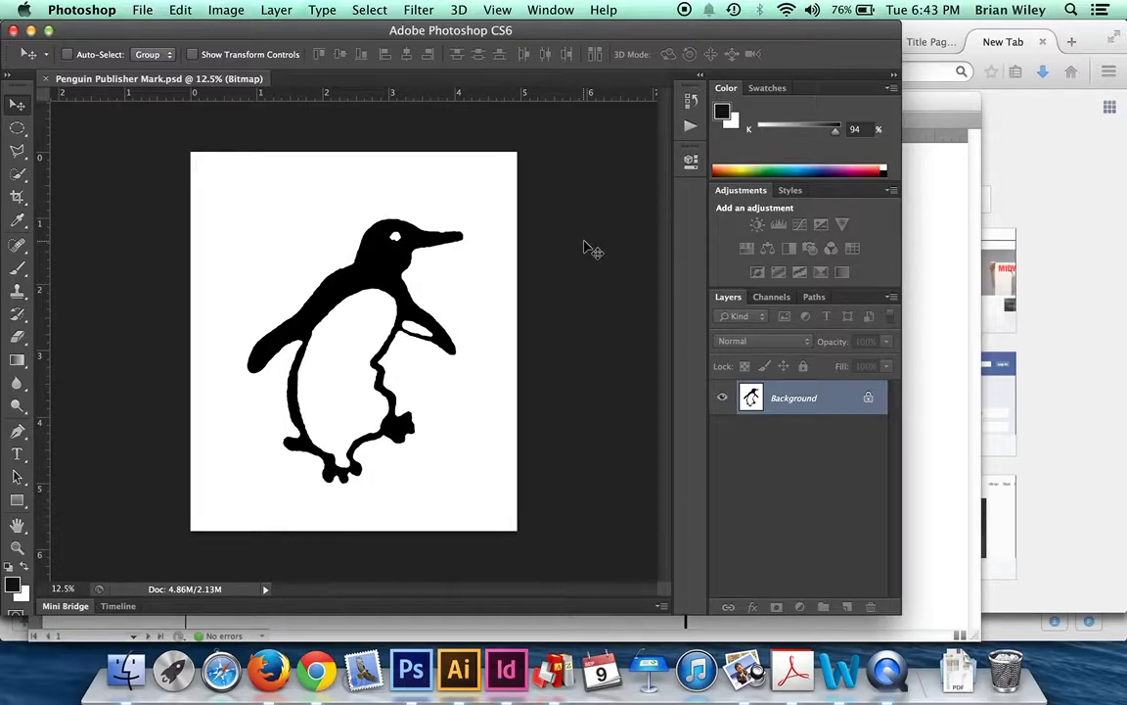
Open Publisher Mark.jpg from the Desktop in Photoshop
key(super+o)
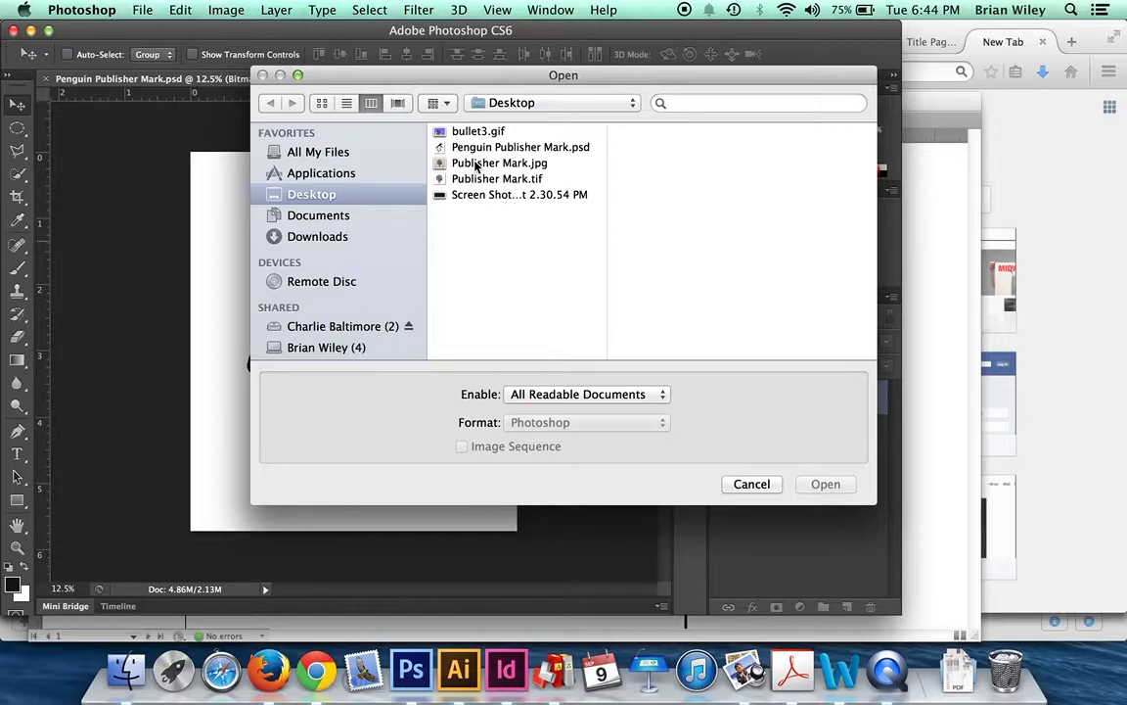
click(477, 163)
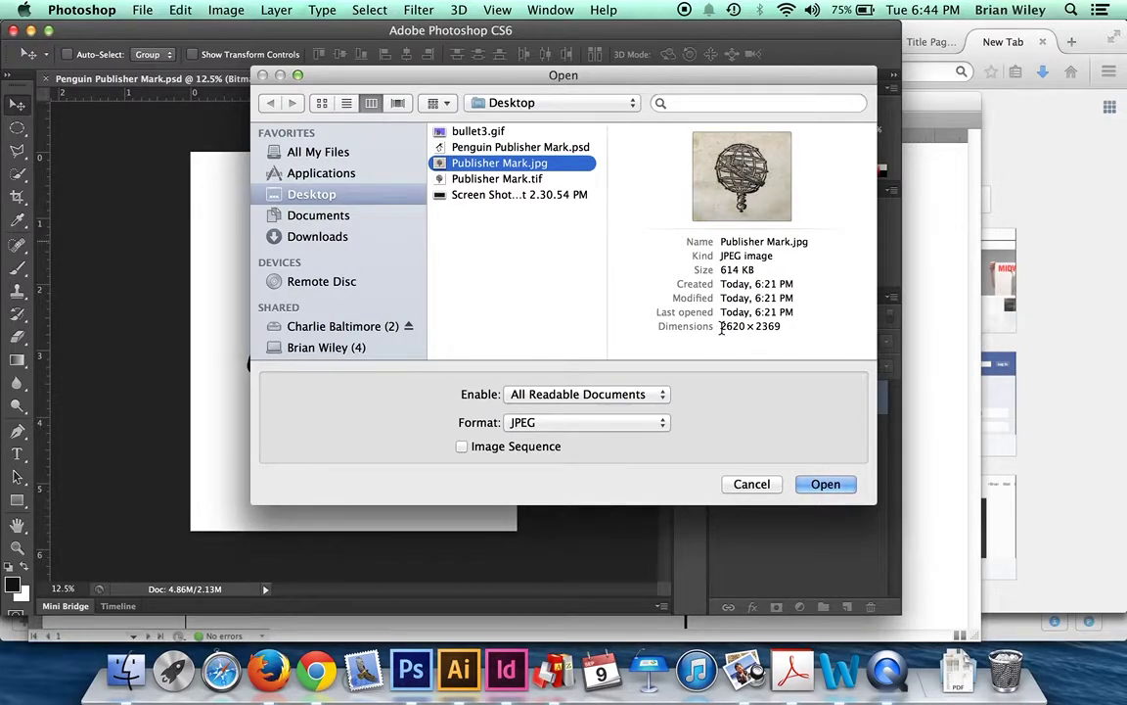
click(824, 484)
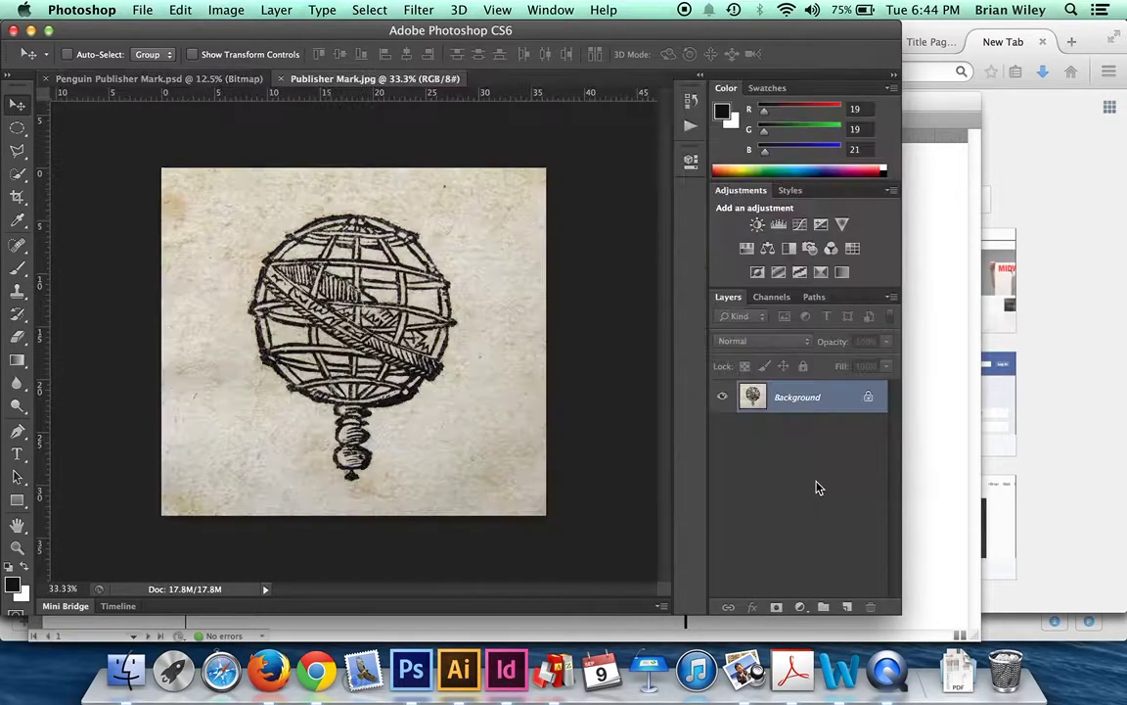
Change the image mode to Grayscale, discarding the colour information
click(218, 11)
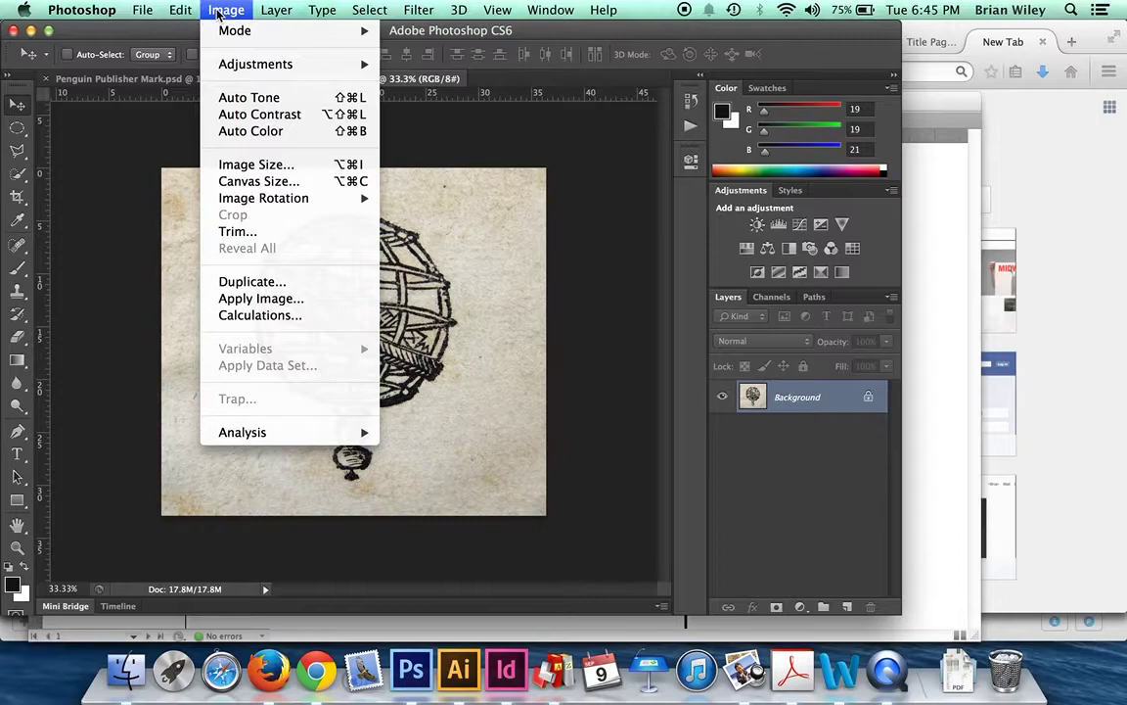
mouse_move(229, 36)
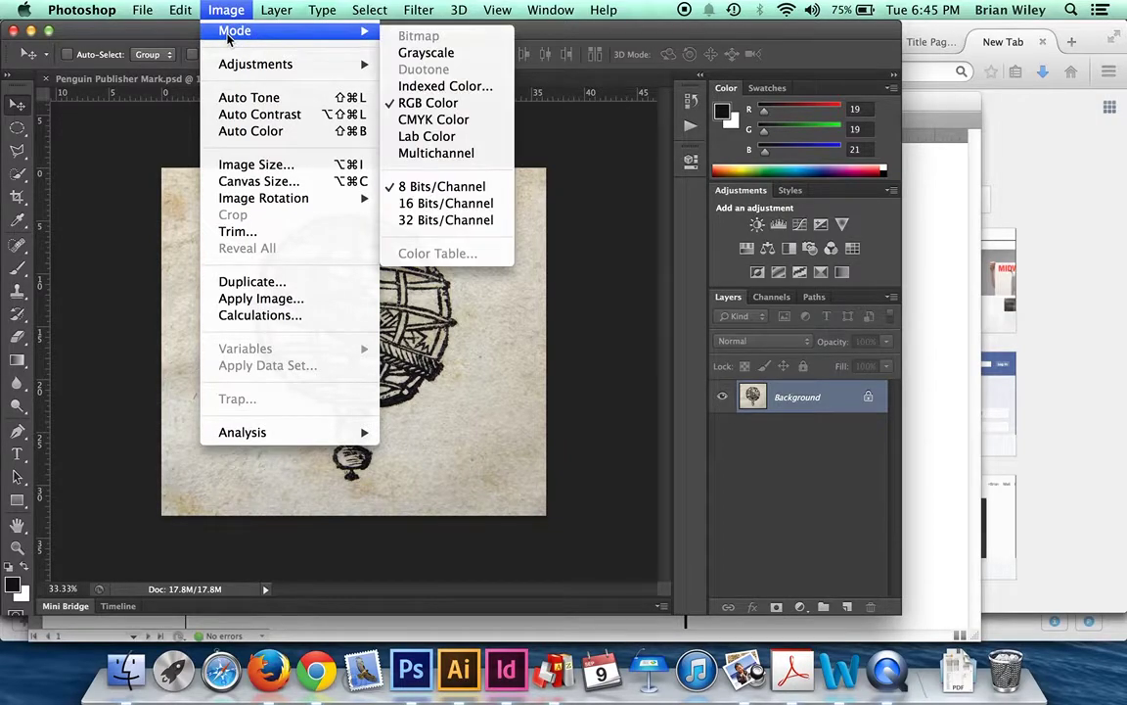
click(425, 53)
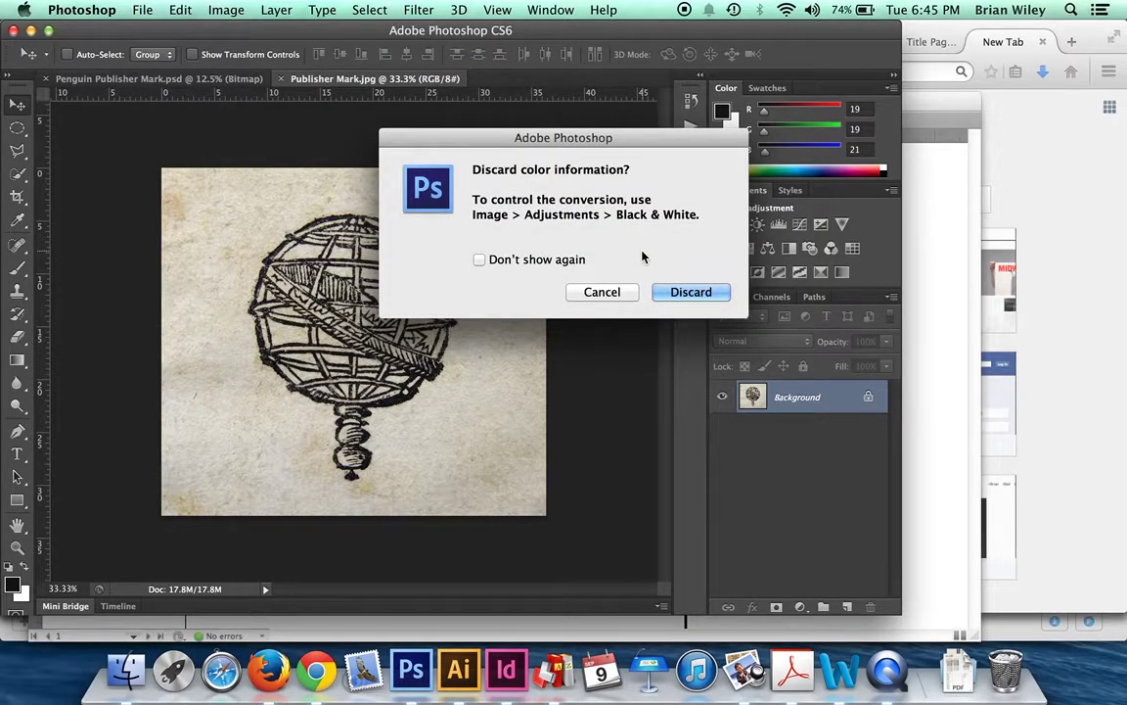
click(671, 293)
Convert the grayscale image to Bitmap at 72 pixels/inch using 50% Threshold
click(221, 10)
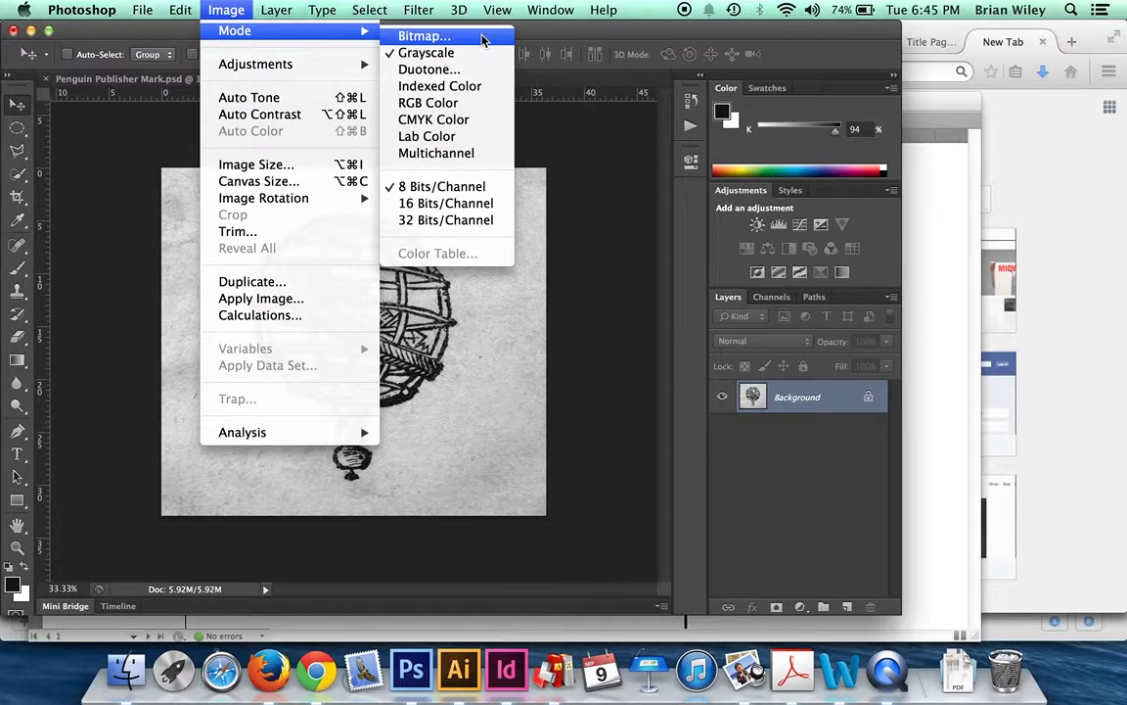
click(481, 38)
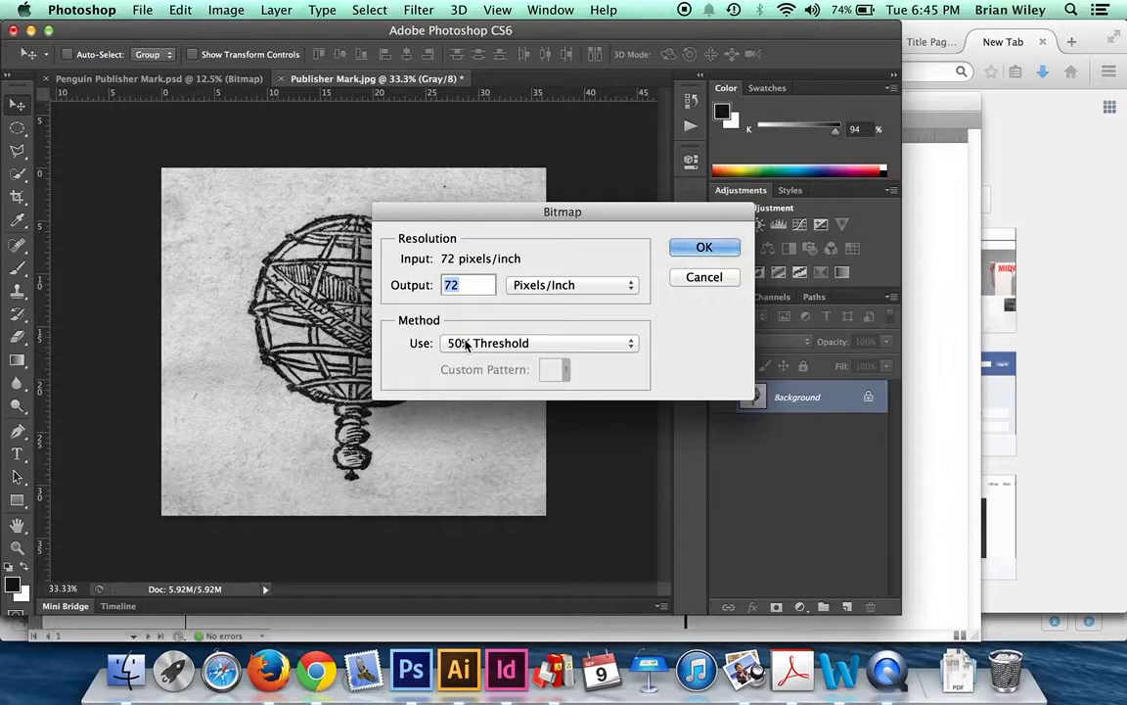
click(465, 348)
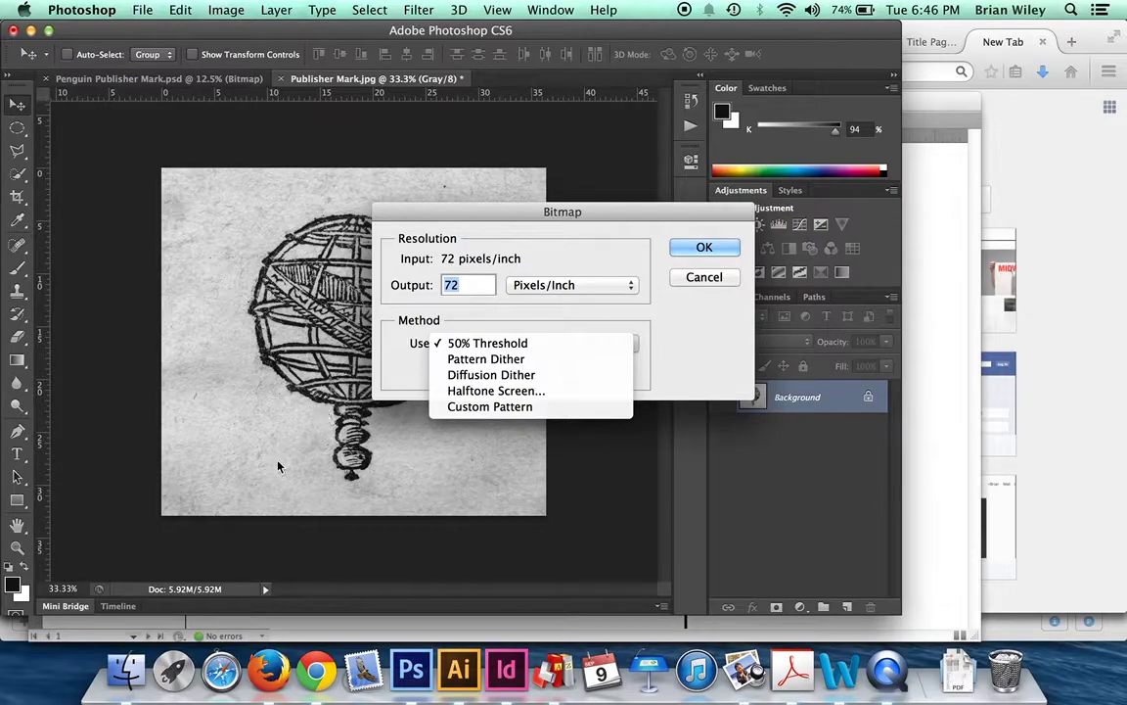
click(511, 343)
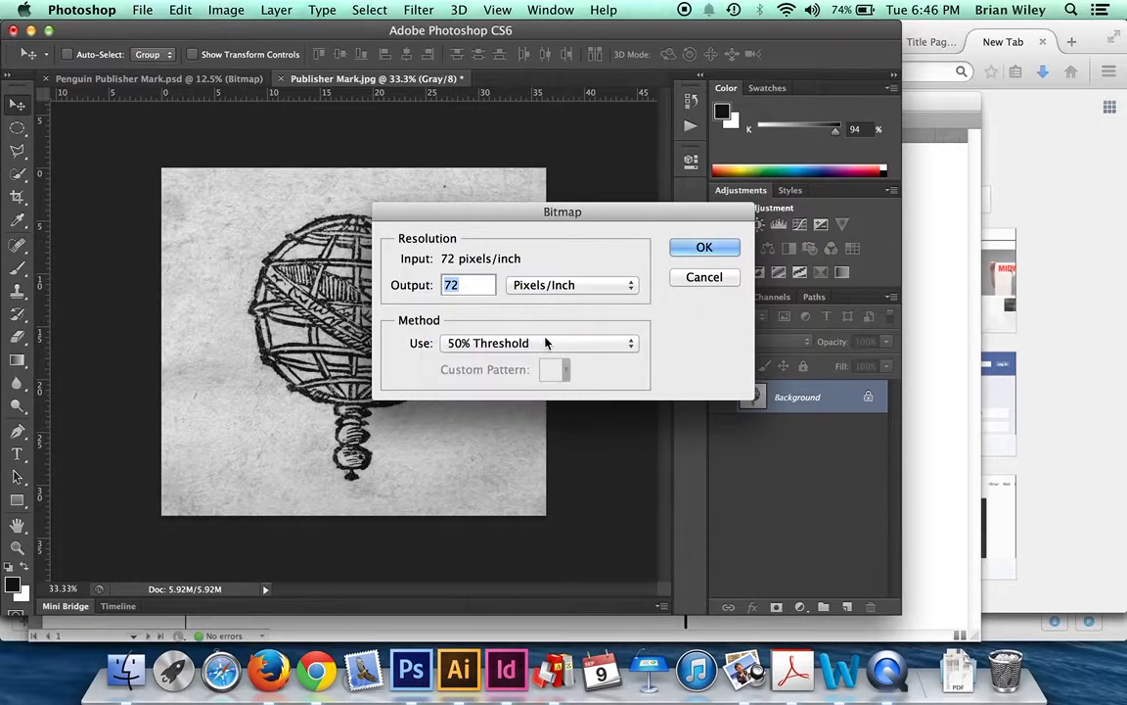
click(700, 248)
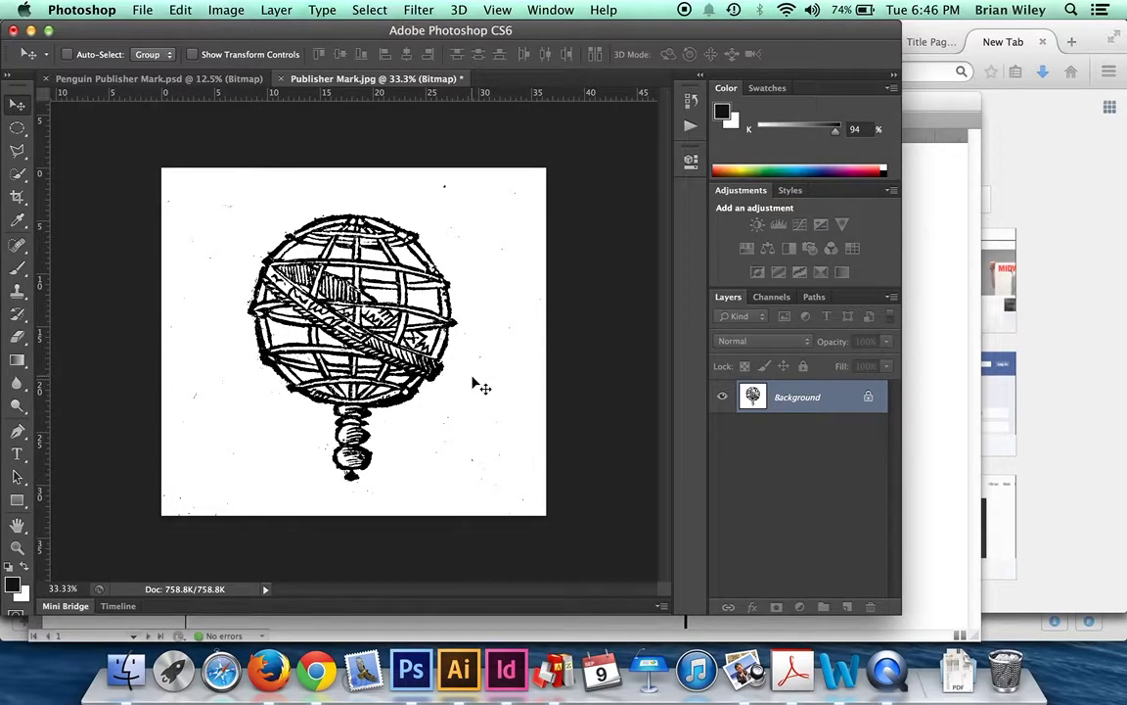
Zoom in on the globe's detail, then zoom back out to the whole image
key(z)
click(458, 239)
click(458, 239)
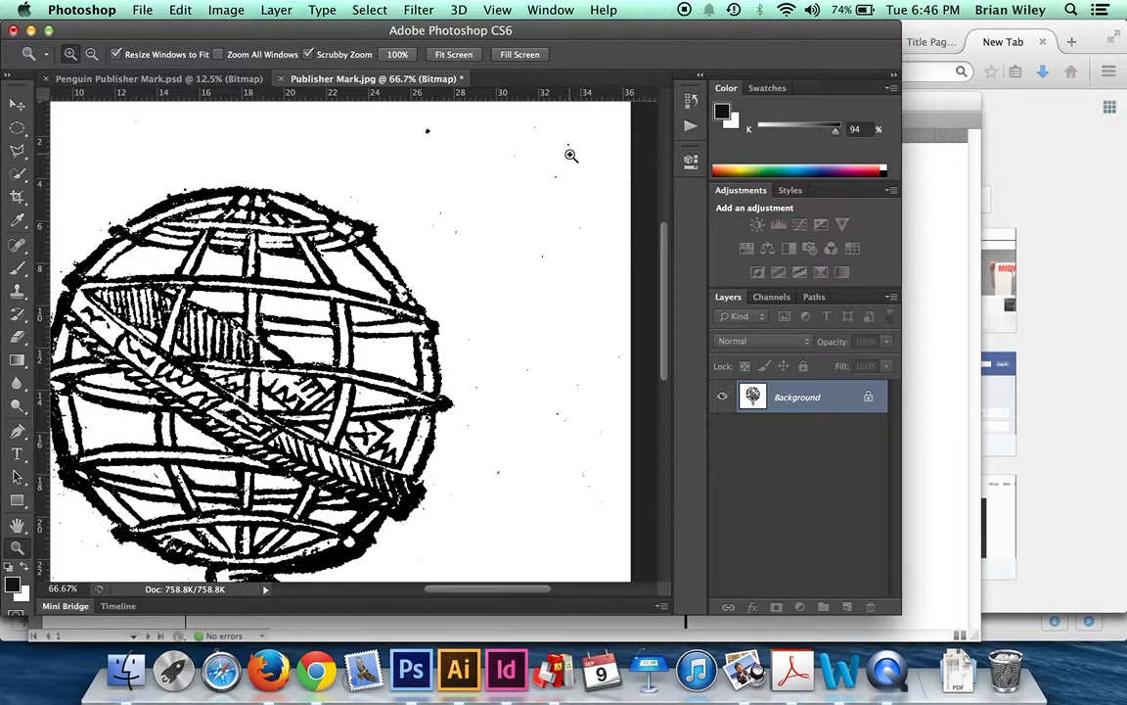
alt+click(519, 226)
alt+click(520, 226)
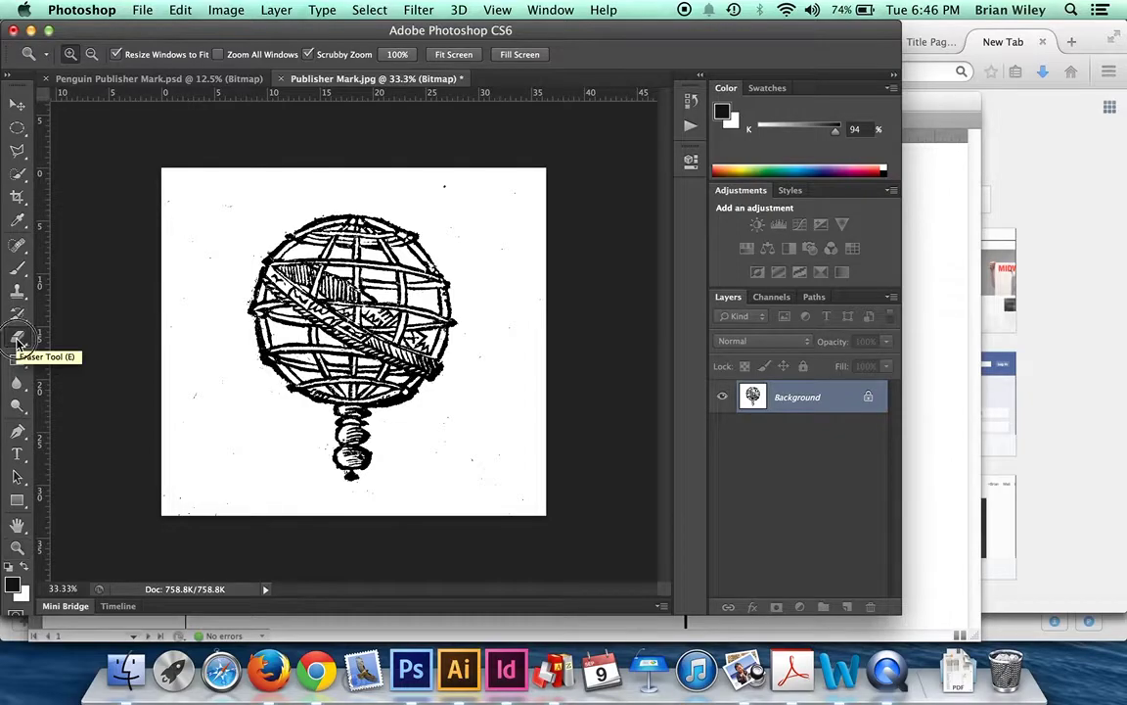
Set the Eraser brush to 237 px at 100% hardness
click(17, 337)
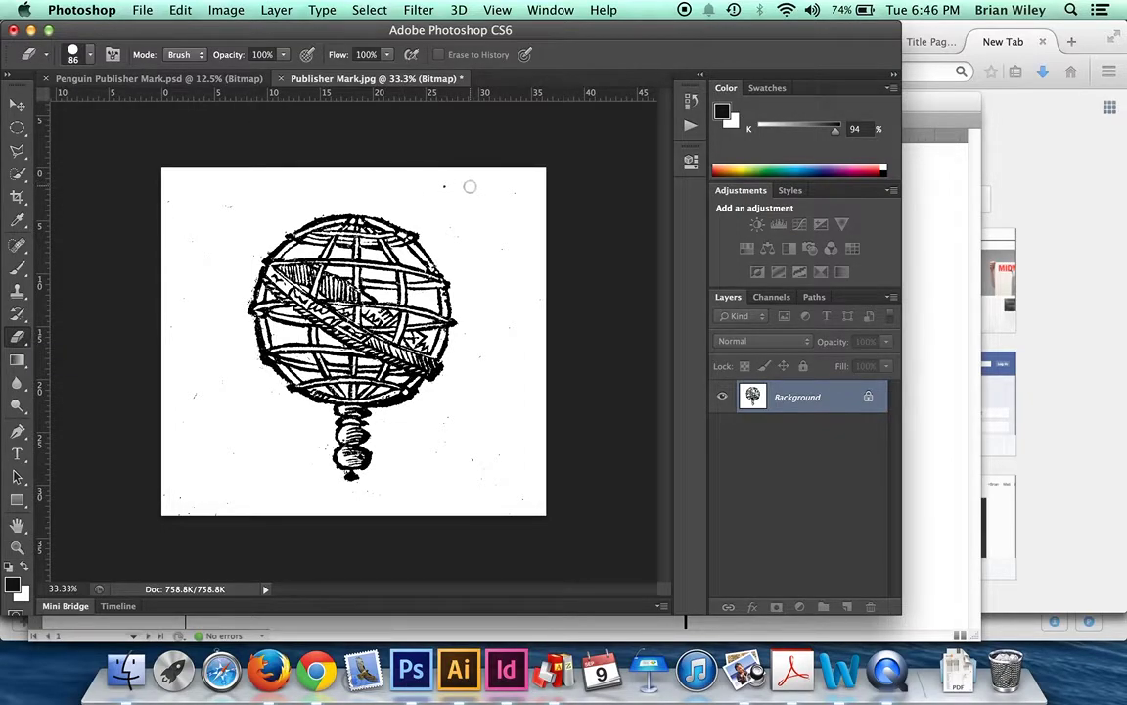
click(84, 54)
mouse_move(99, 116)
mouse_down()
mouse_move(86, 113)
mouse_move(157, 114)
mouse_up()
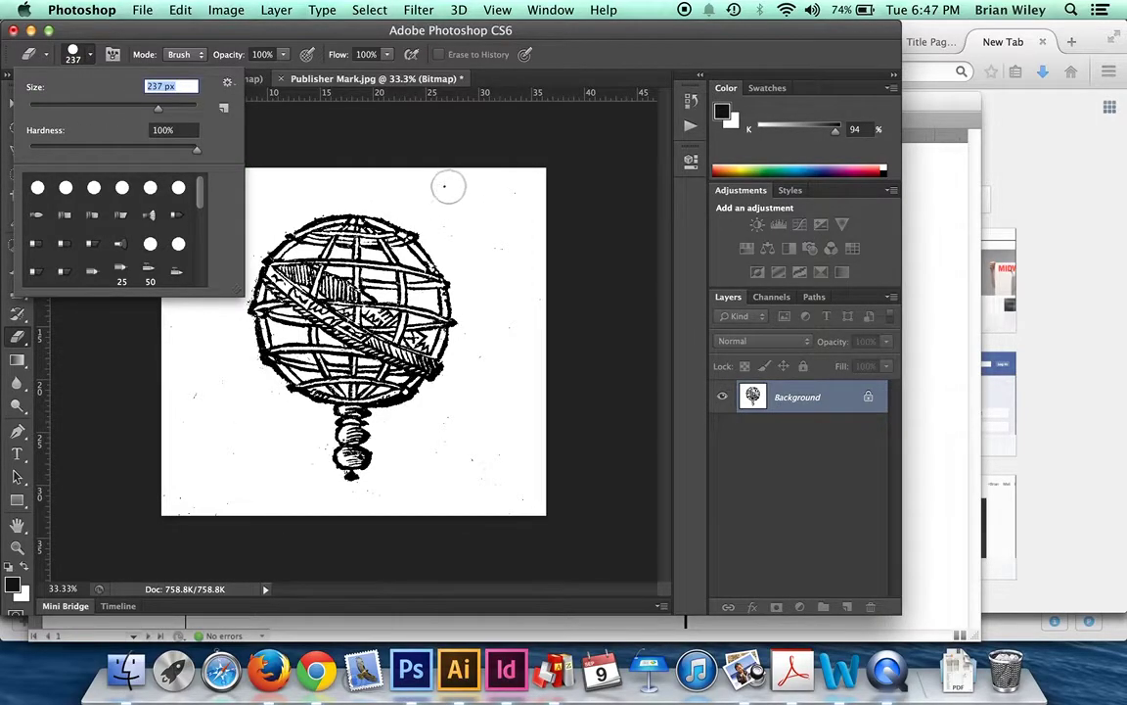
click(91, 55)
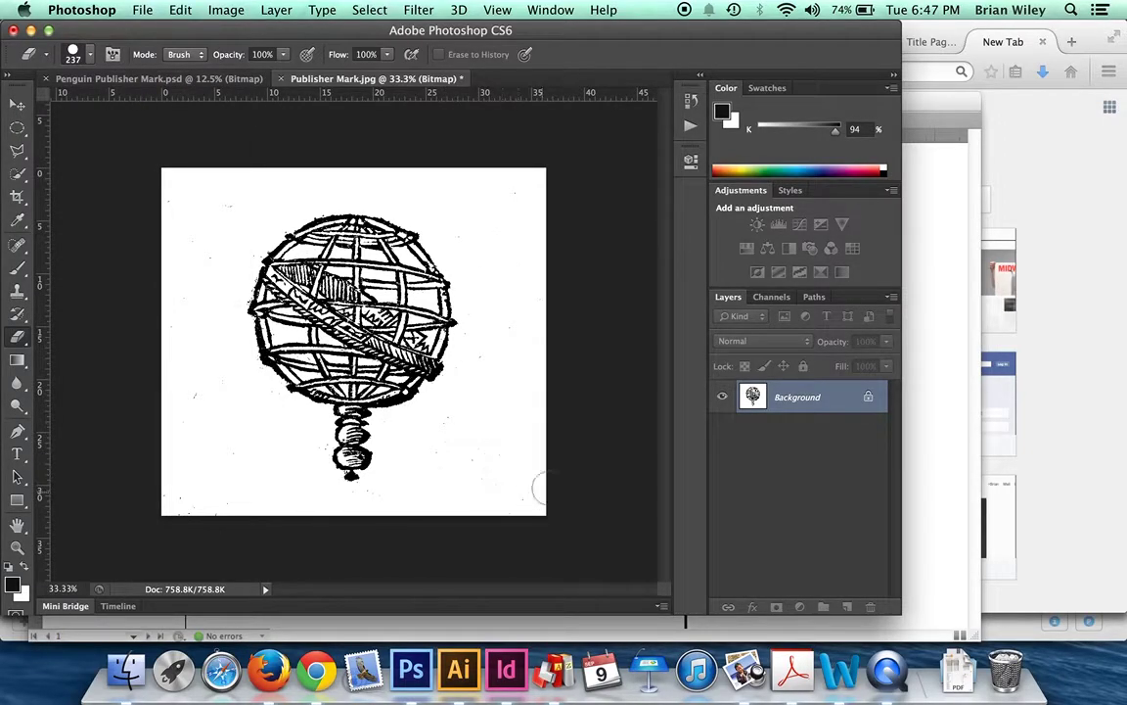
click(20, 149)
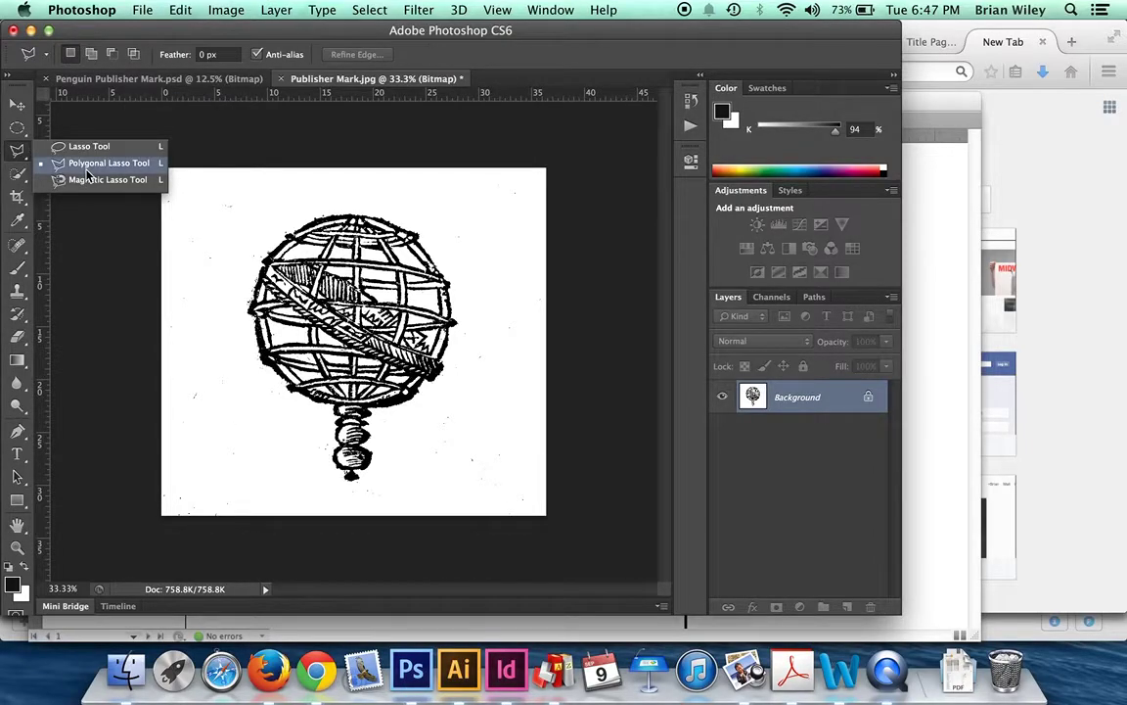
Outline the globe and its stem with the Polygonal Lasso
click(63, 162)
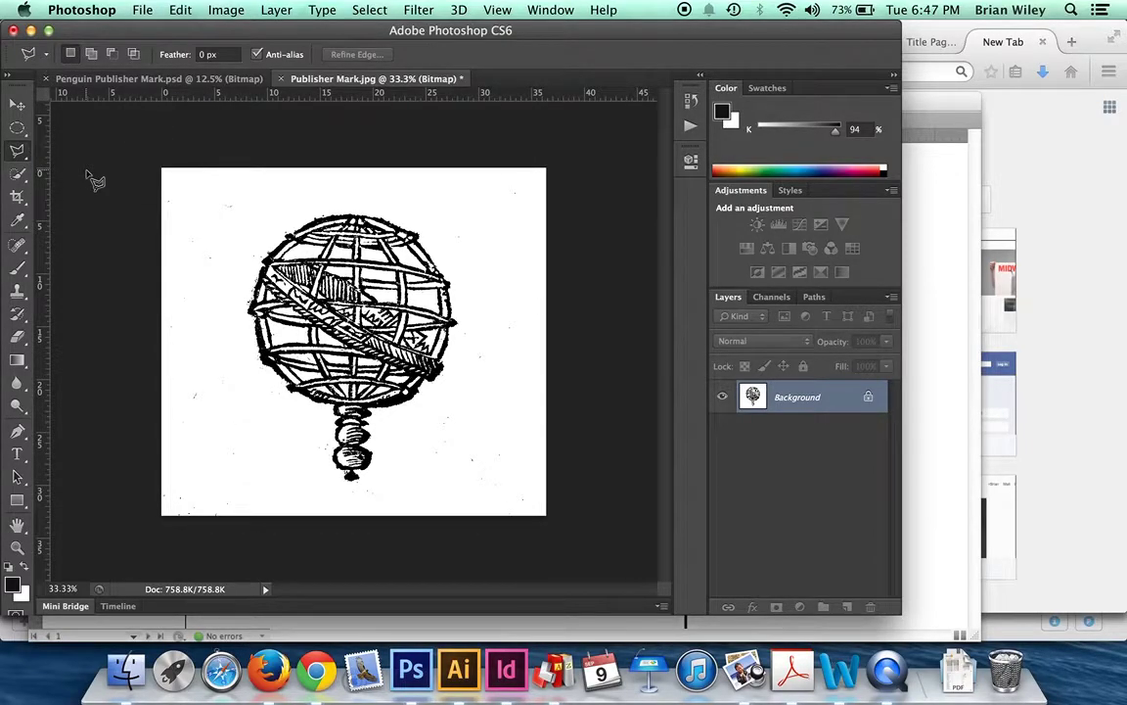
click(271, 230)
click(245, 309)
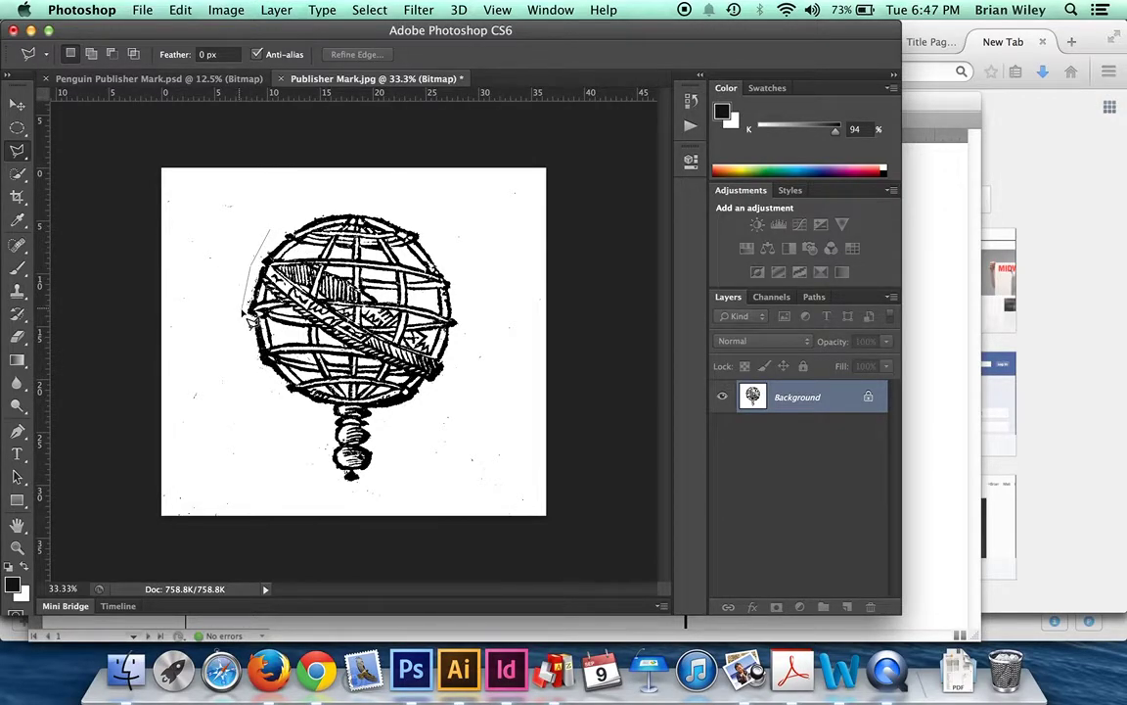
click(253, 370)
click(282, 399)
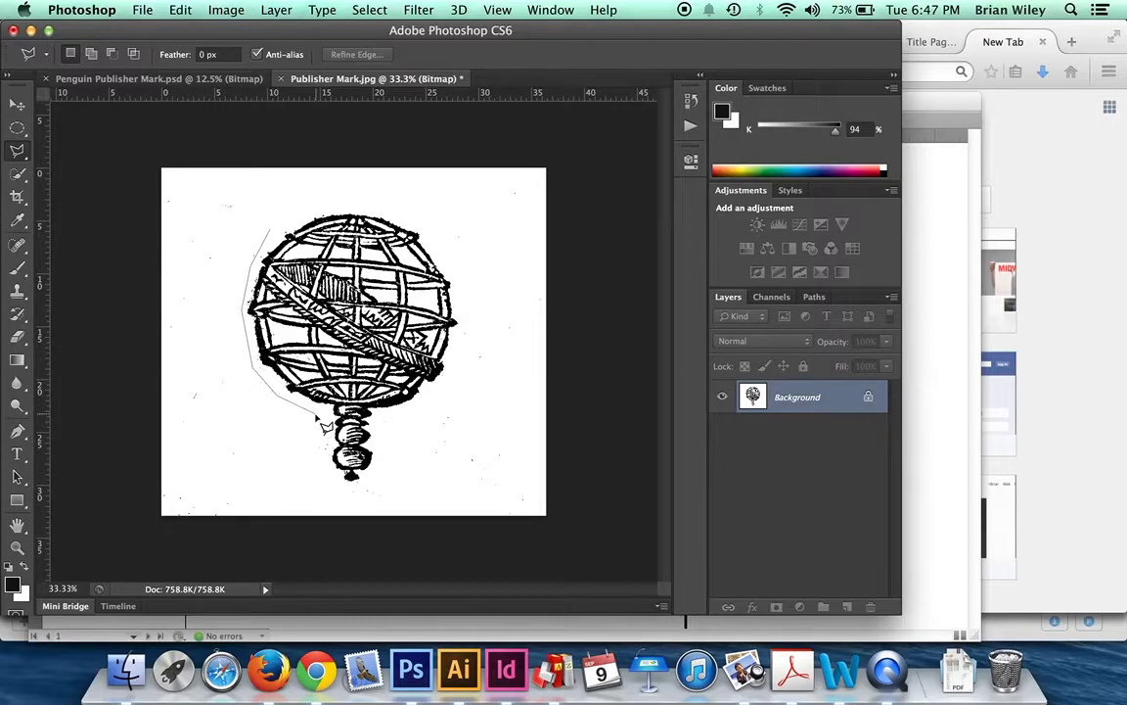
click(329, 418)
click(333, 473)
click(350, 482)
click(377, 477)
click(380, 423)
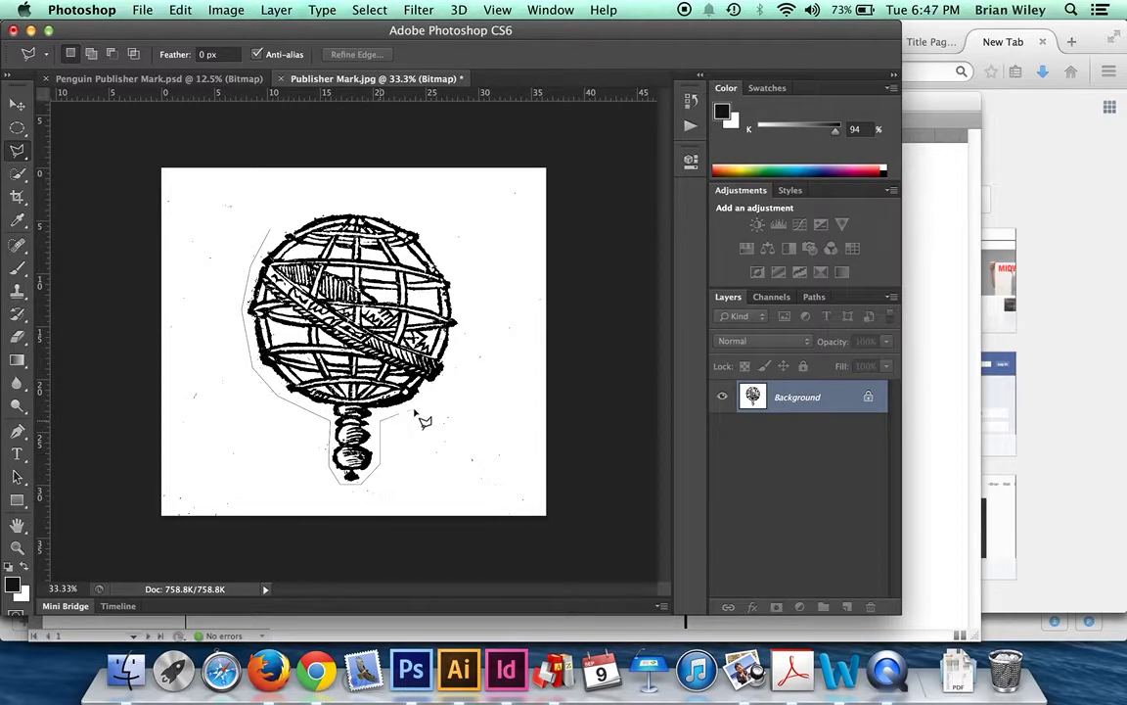
click(427, 408)
click(461, 355)
click(463, 266)
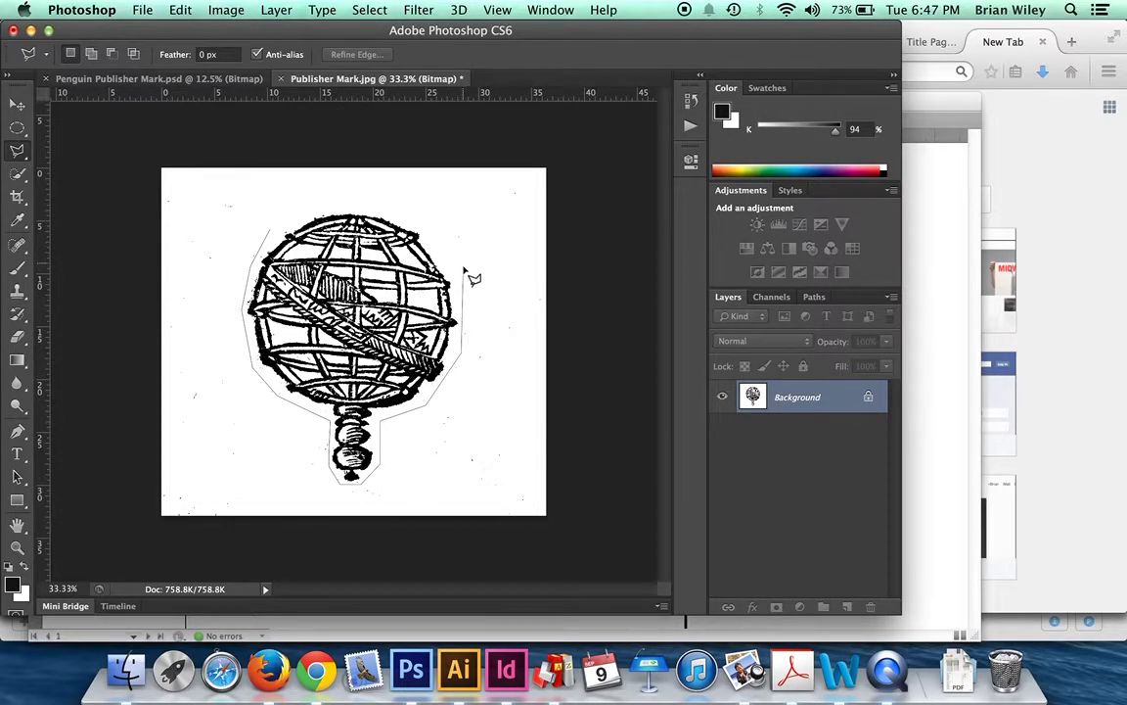
click(440, 231)
click(392, 207)
click(360, 204)
click(305, 209)
Invert the selection, delete the stray specks outside the globe, and deselect
key(BackSpace)
key(super+z)
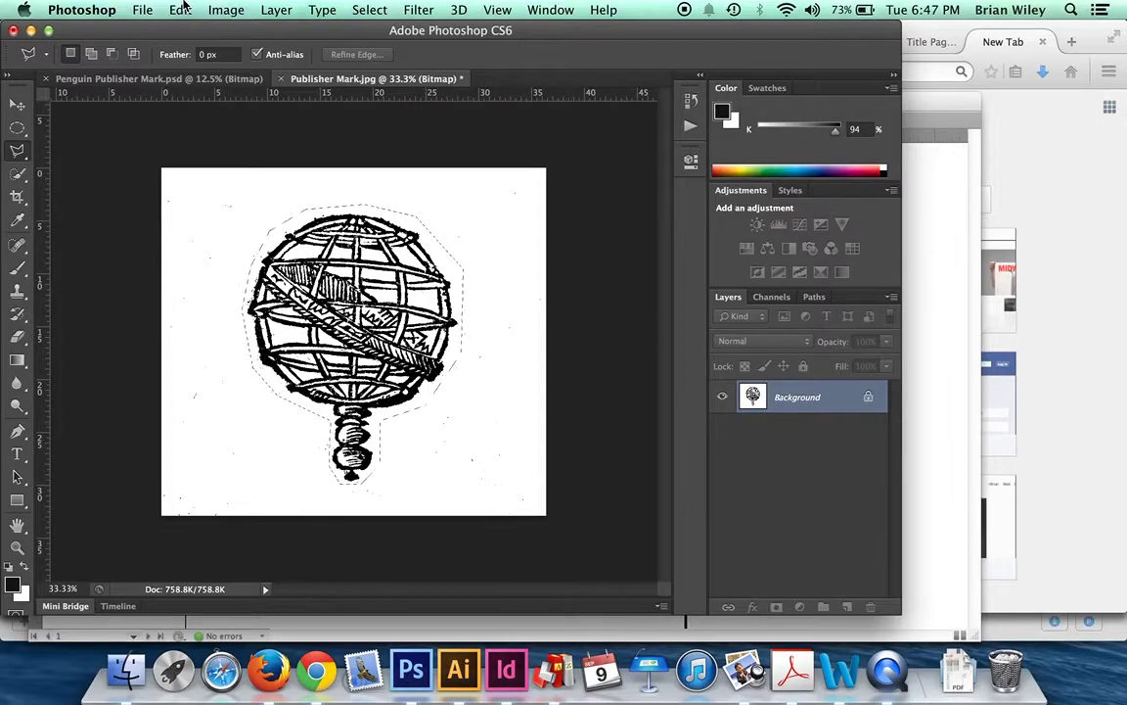
key(super+shift+i)
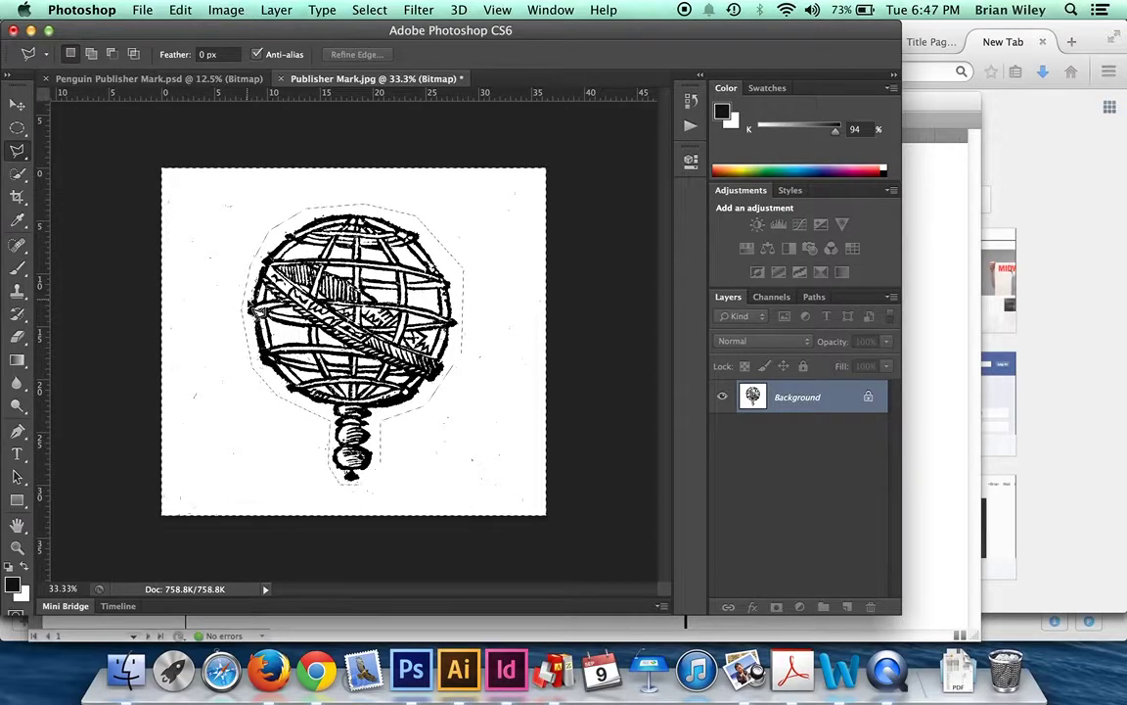
key(Delete)
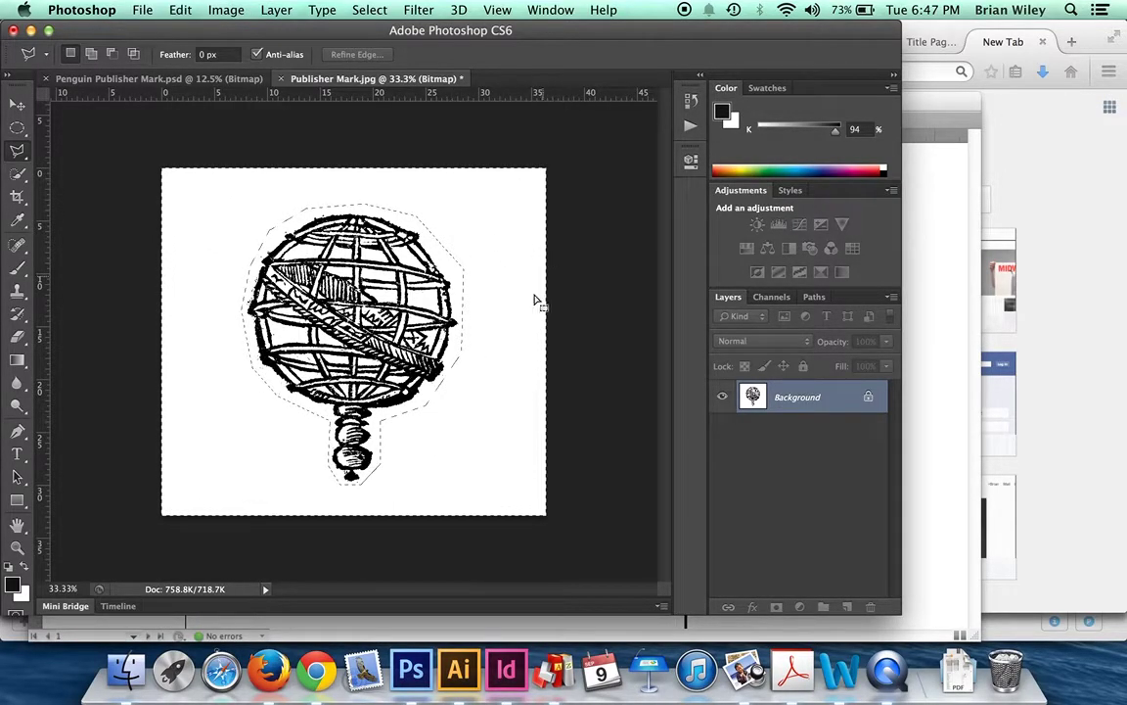
key(super+d)
Save the cleaned mark as TIFF Publisher Mark.tif, replacing the existing file
click(20, 99)
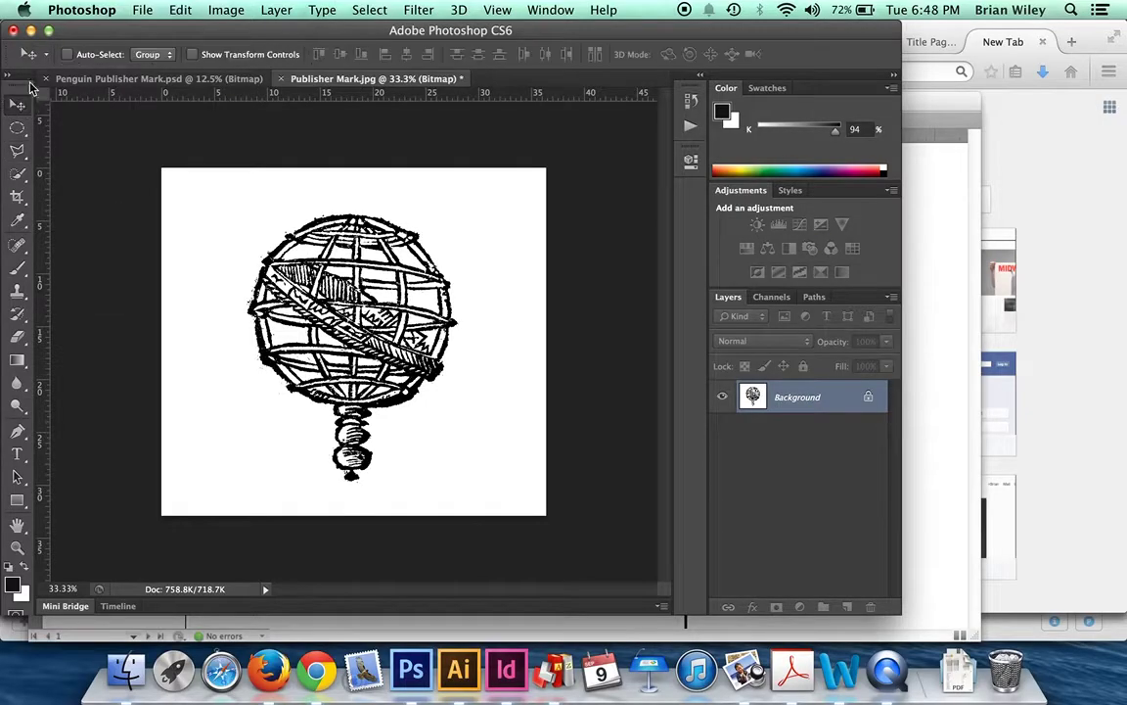
click(137, 12)
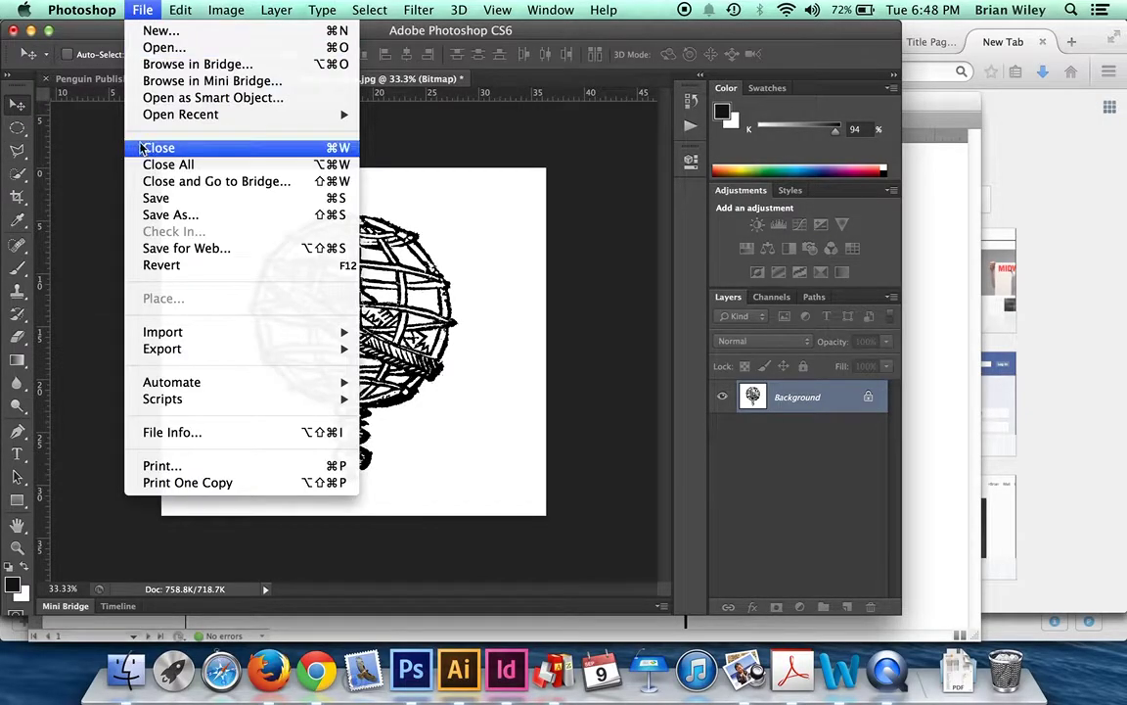
click(153, 198)
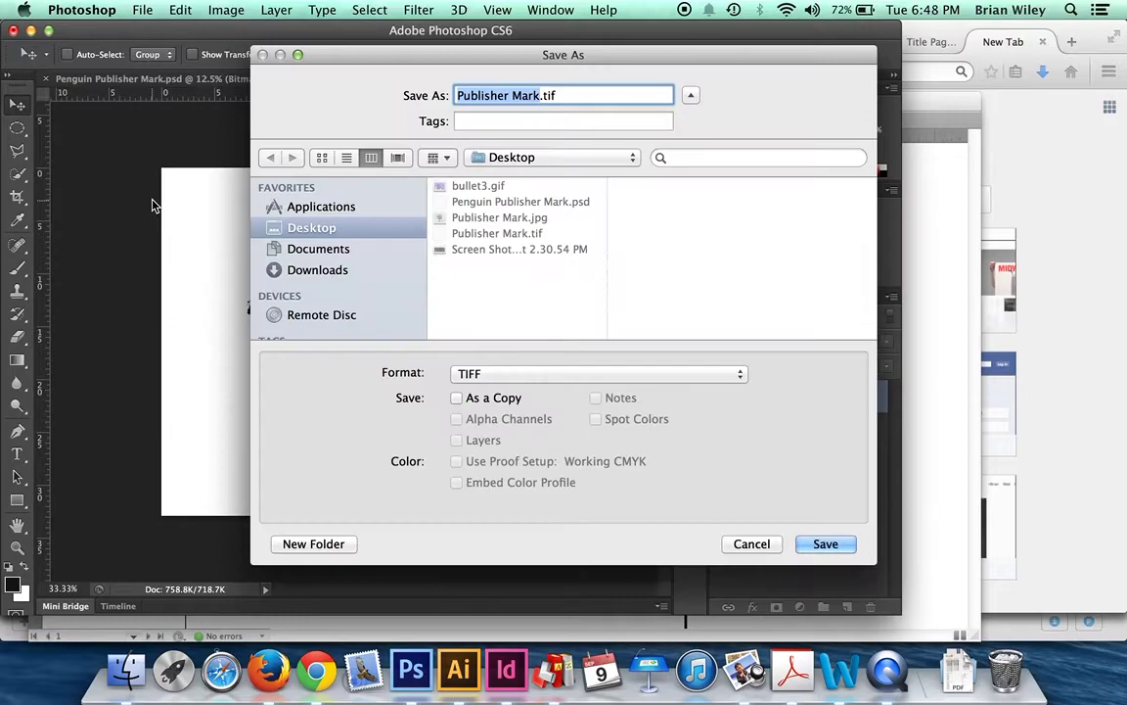
click(522, 376)
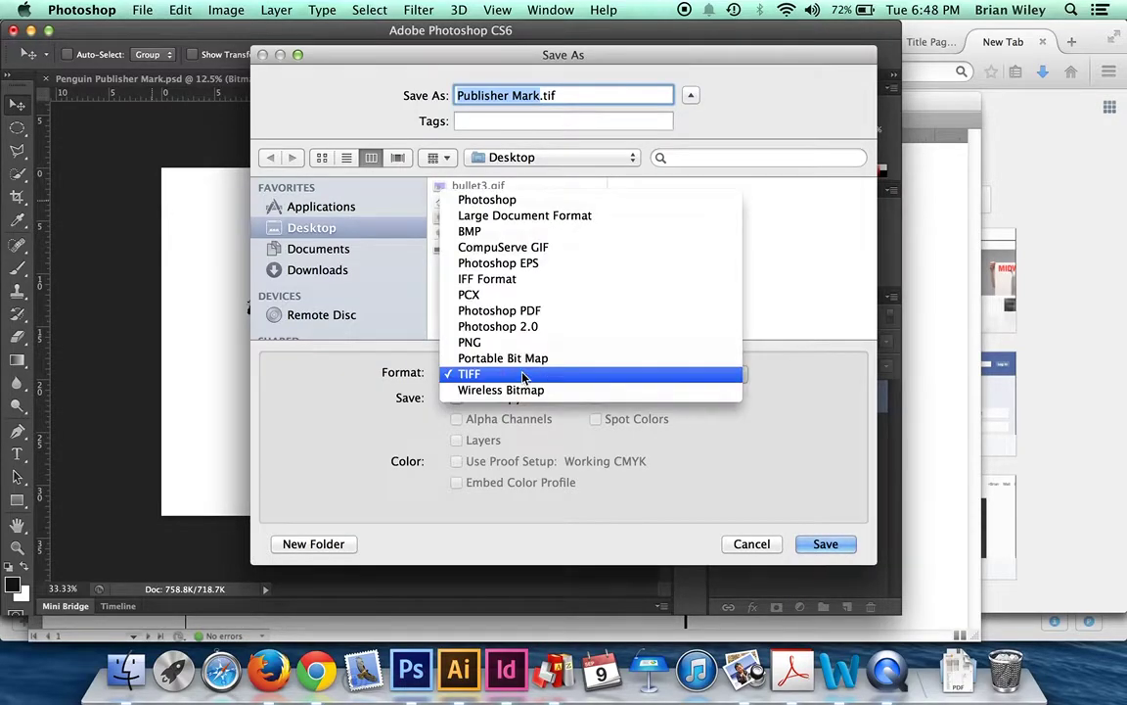
click(523, 375)
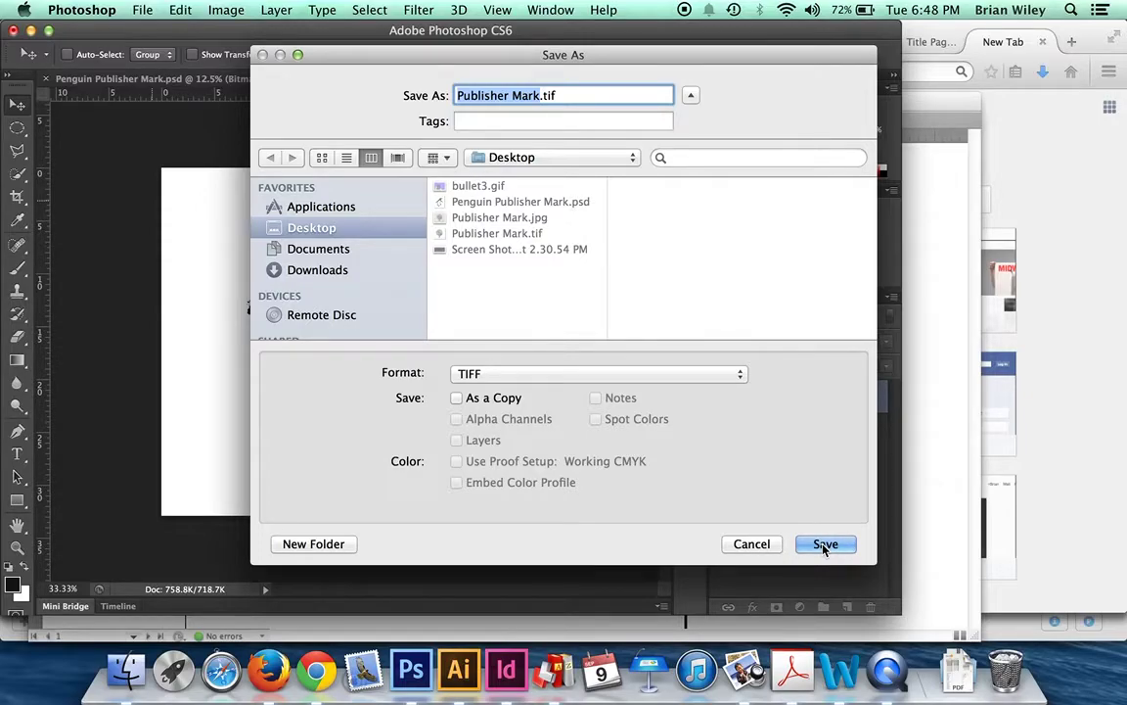
click(824, 546)
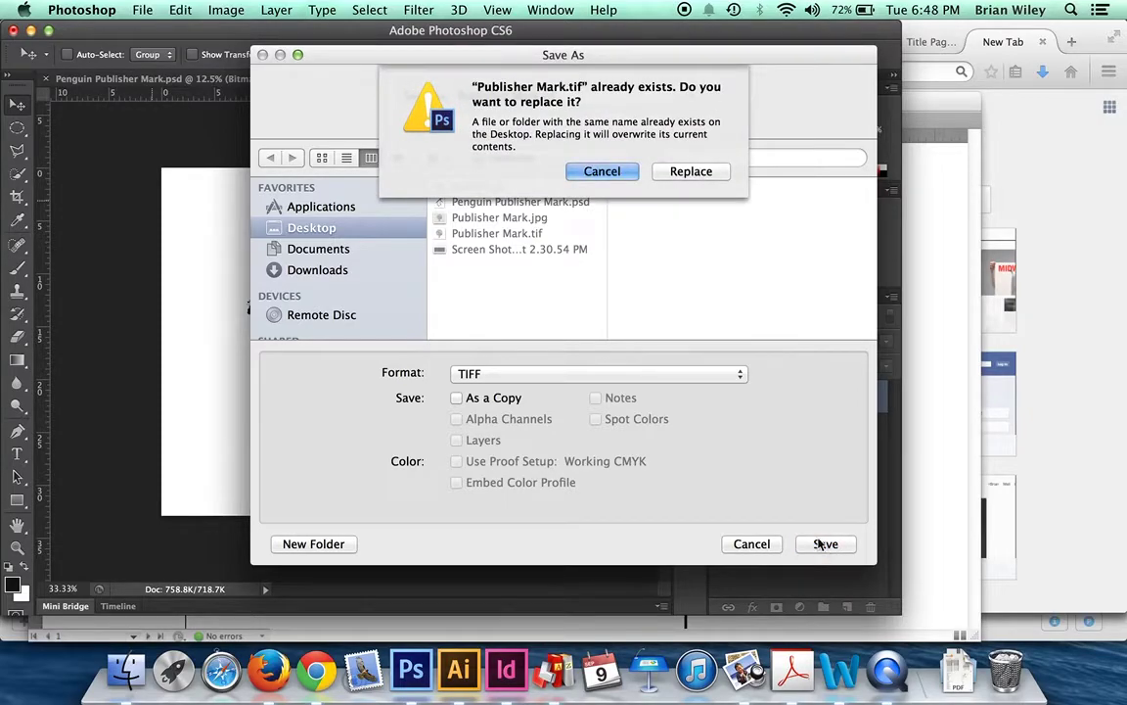
click(673, 173)
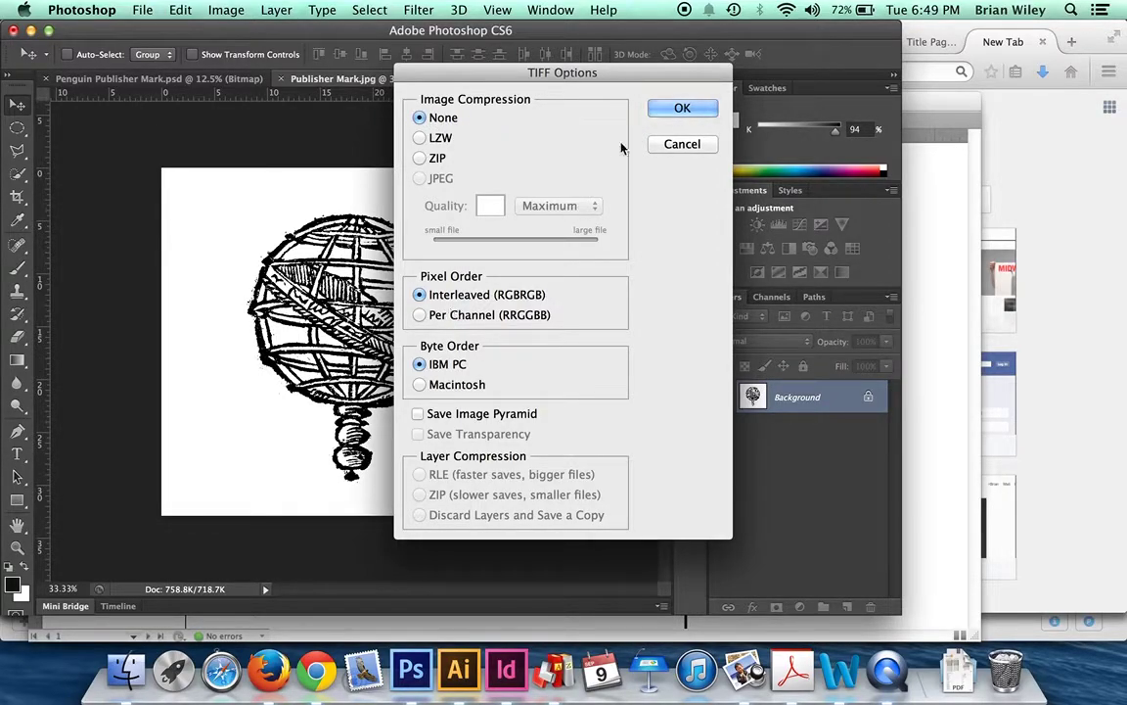
click(662, 104)
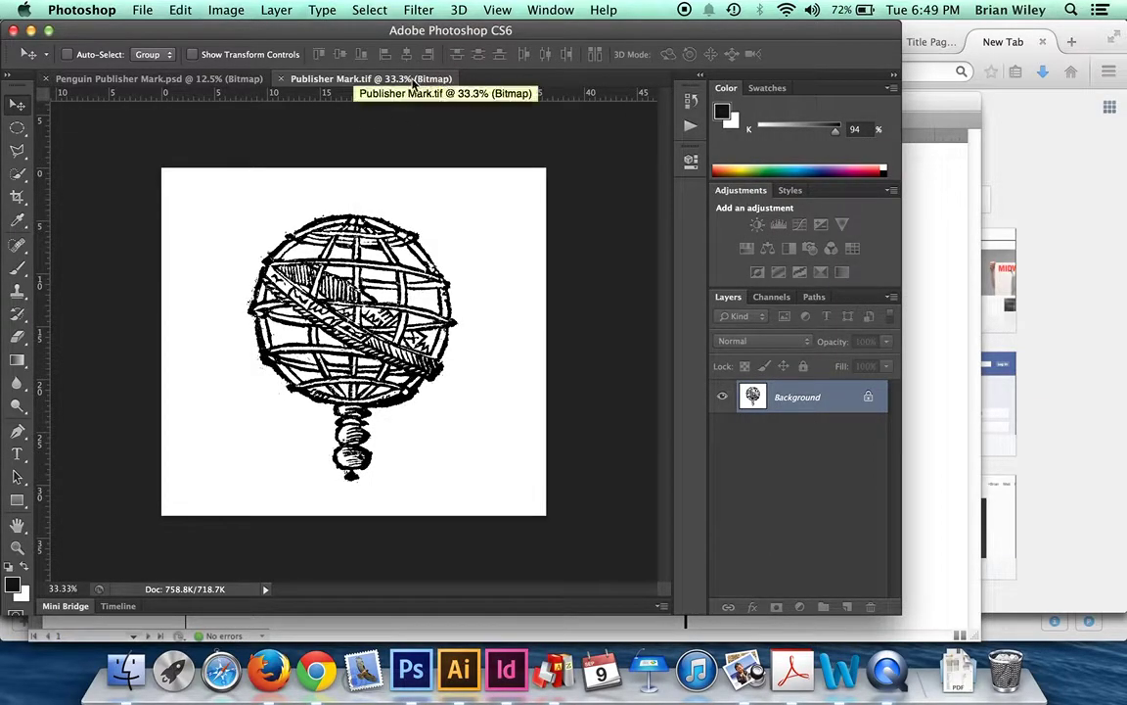
In InDesign, place Publisher Mark.tif on the Untitled-4 page at full size
key(super+Tab)
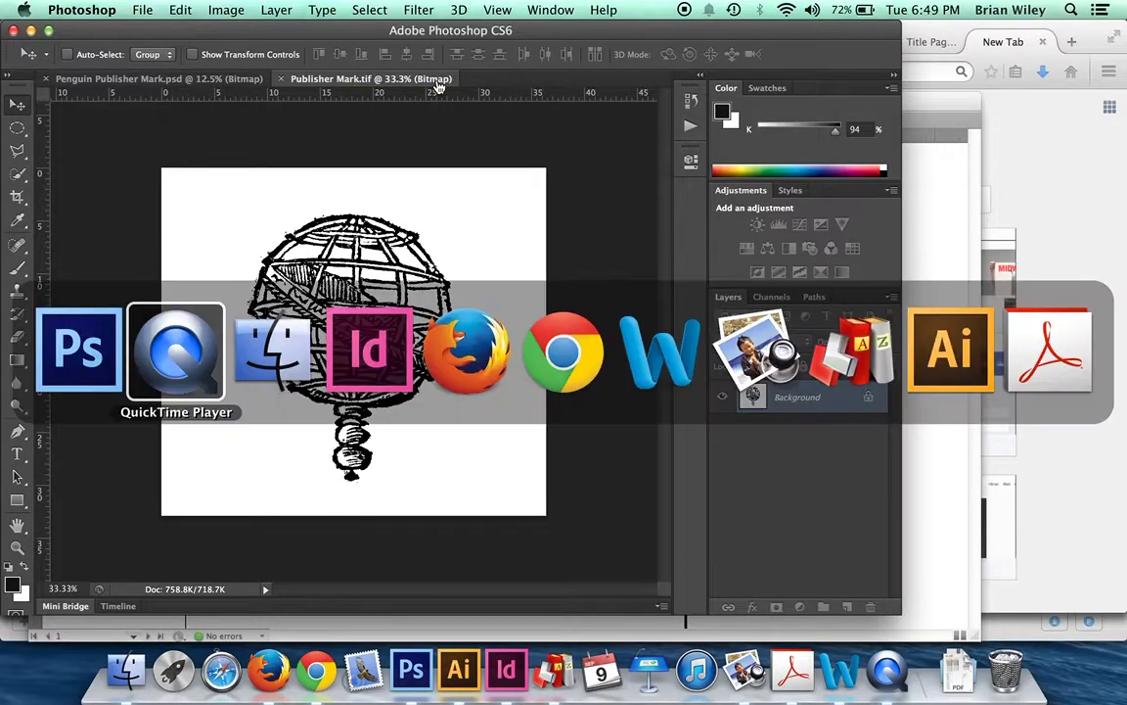
key(super+Tab)
key(super+Tab)
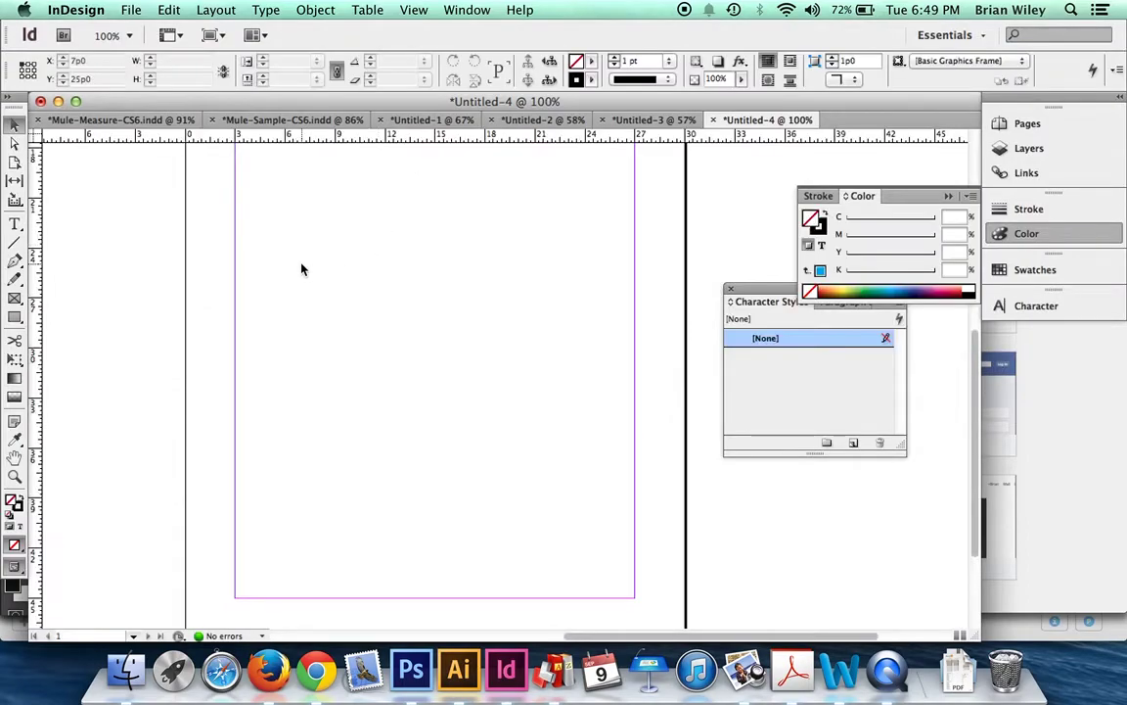
click(131, 12)
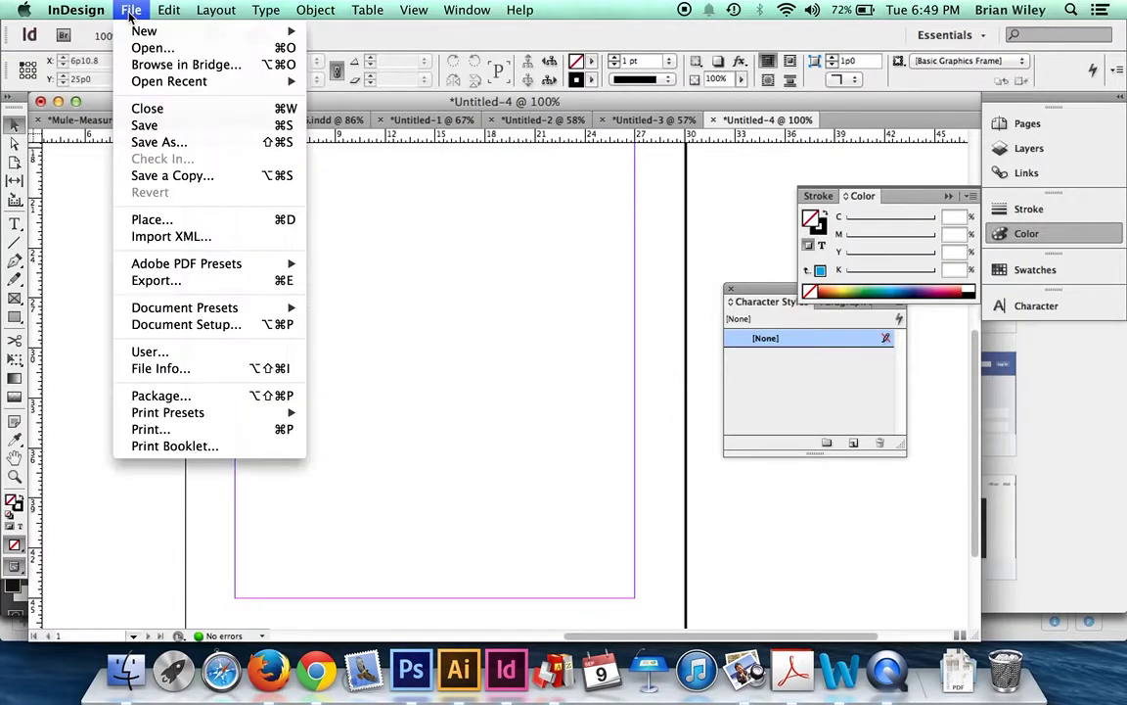
click(167, 222)
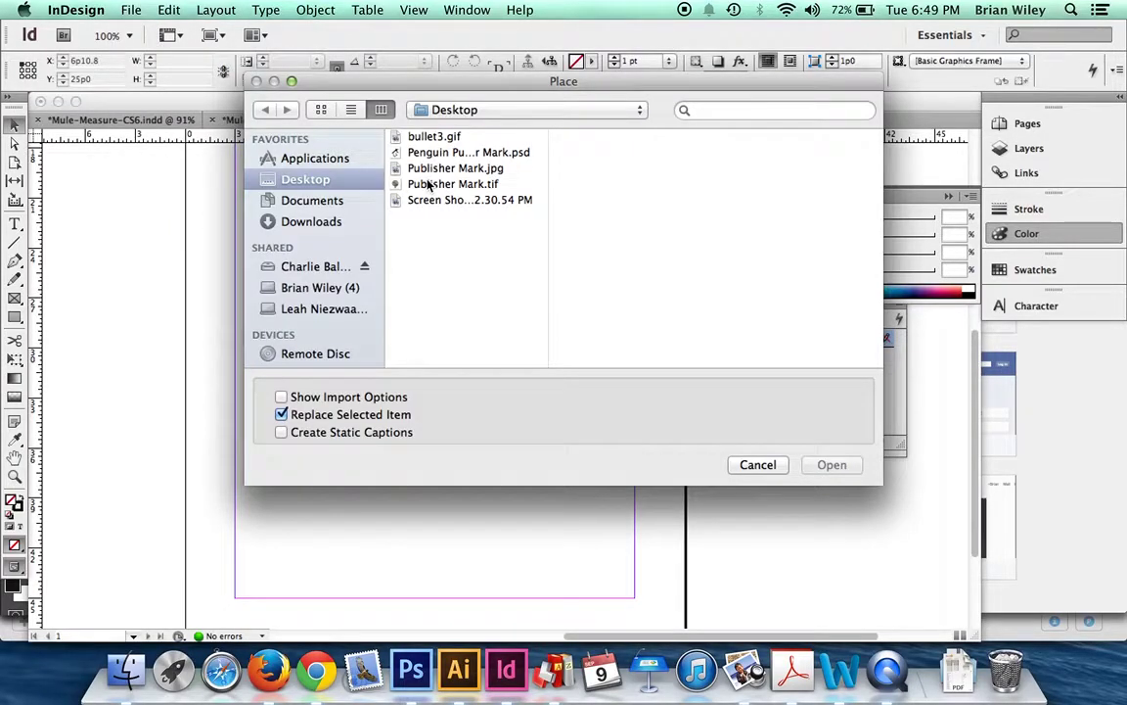
click(428, 184)
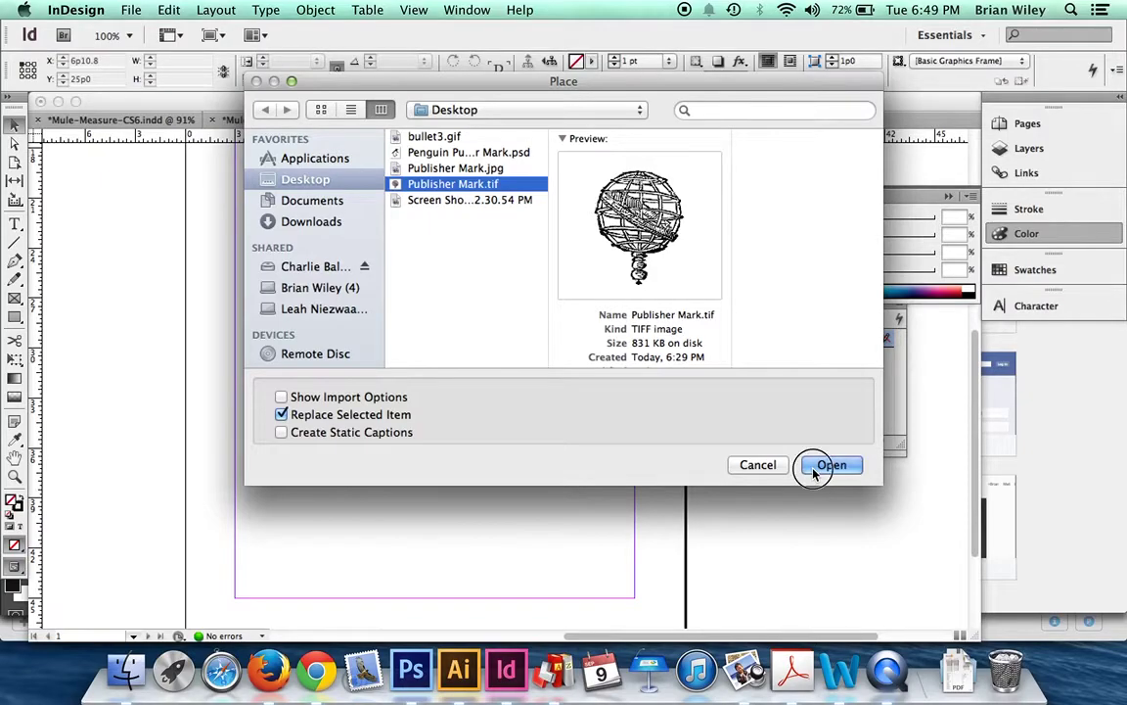
click(830, 466)
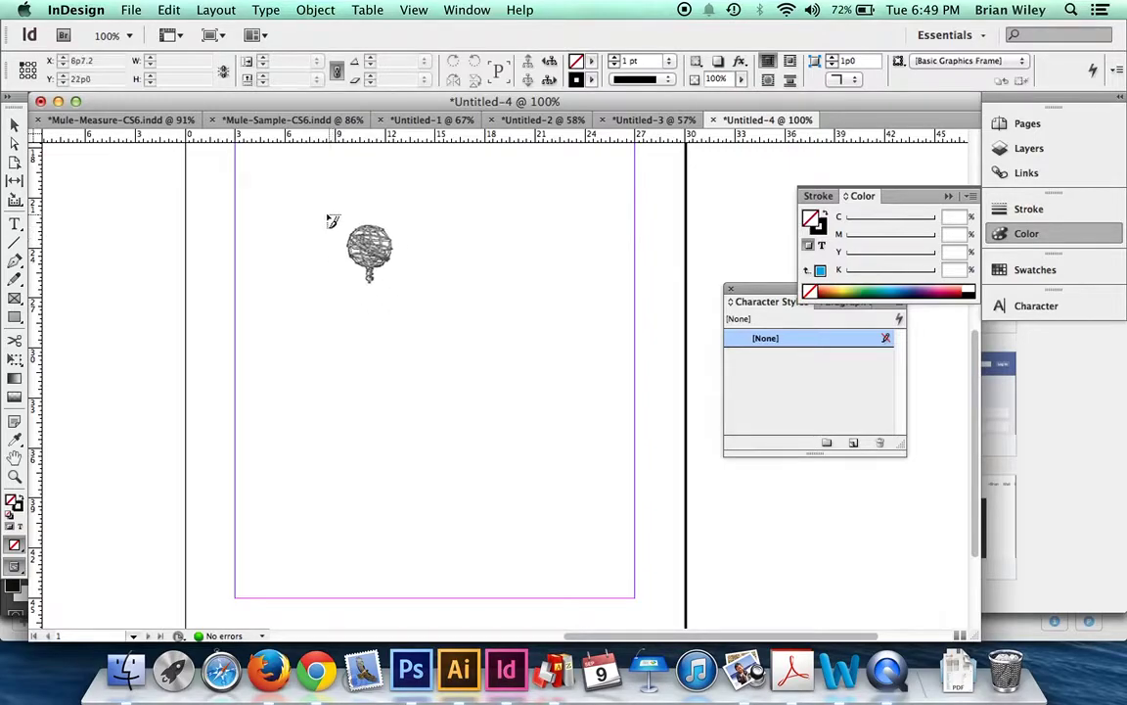
click(278, 186)
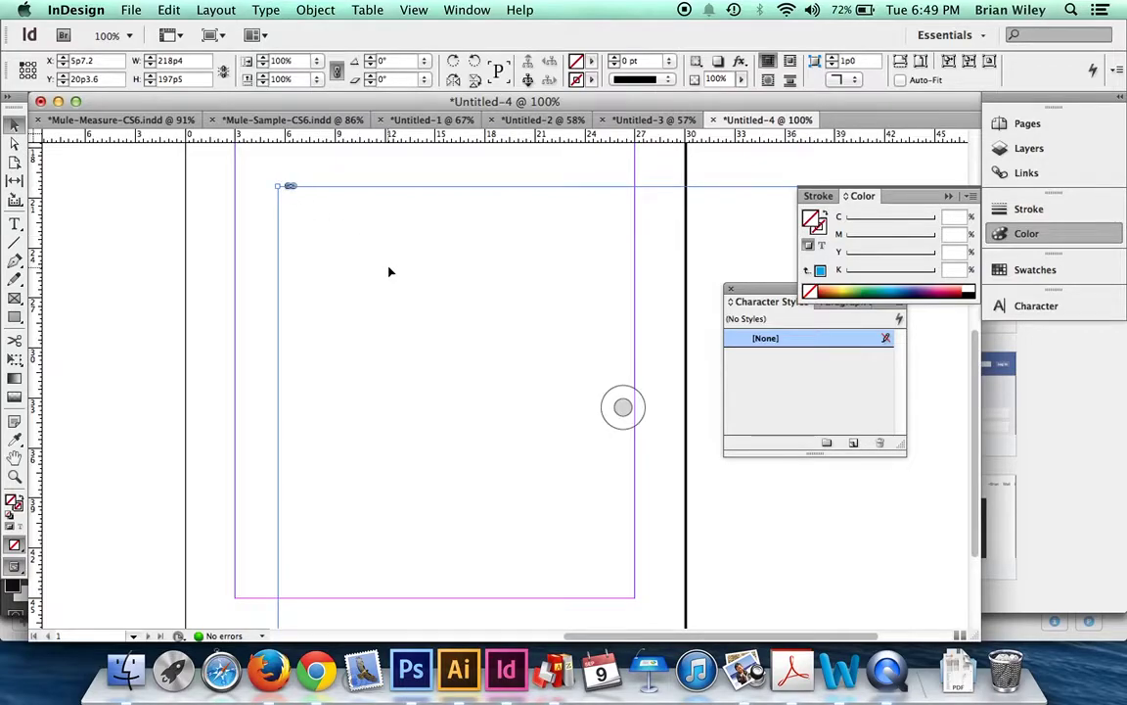
Zoom out, move the oversized image frame, delete it, and zoom back into the page
key(z)
alt+click(389, 267)
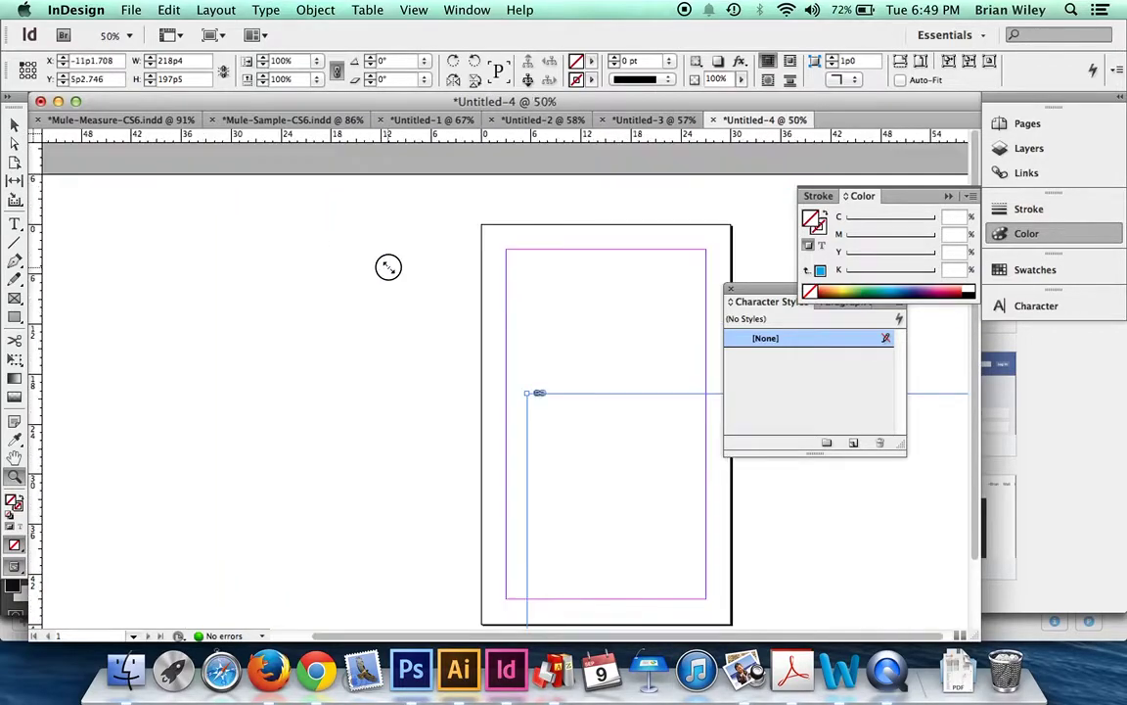
alt+click(389, 267)
alt+click(389, 267)
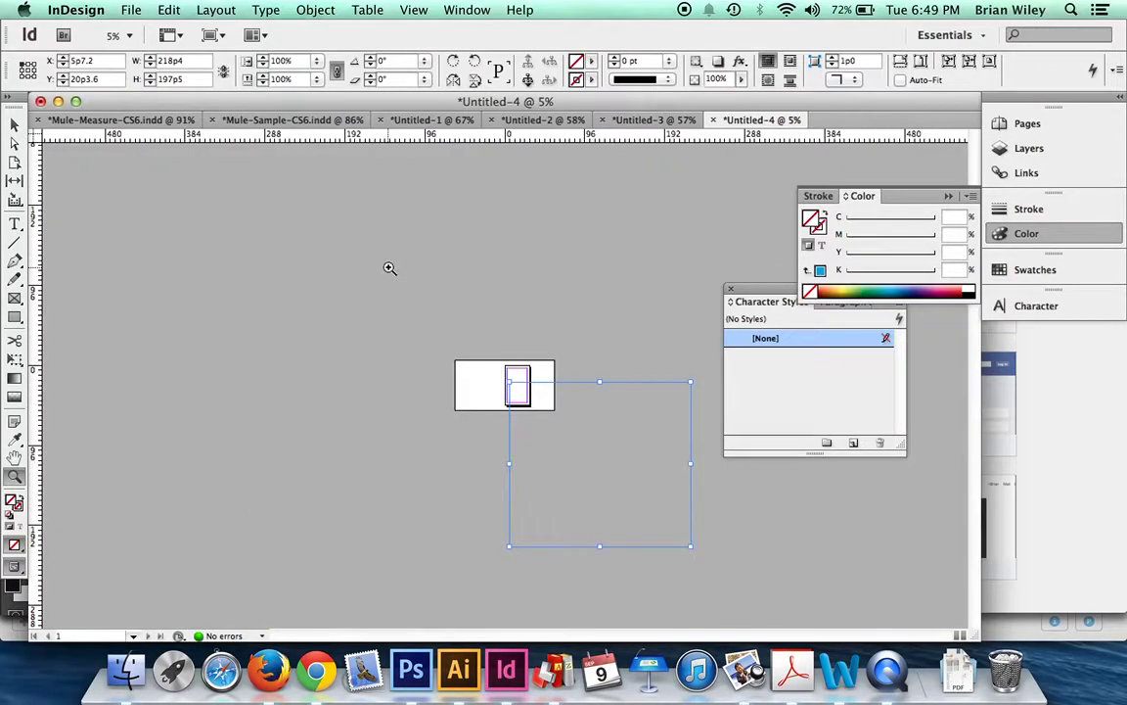
click(15, 124)
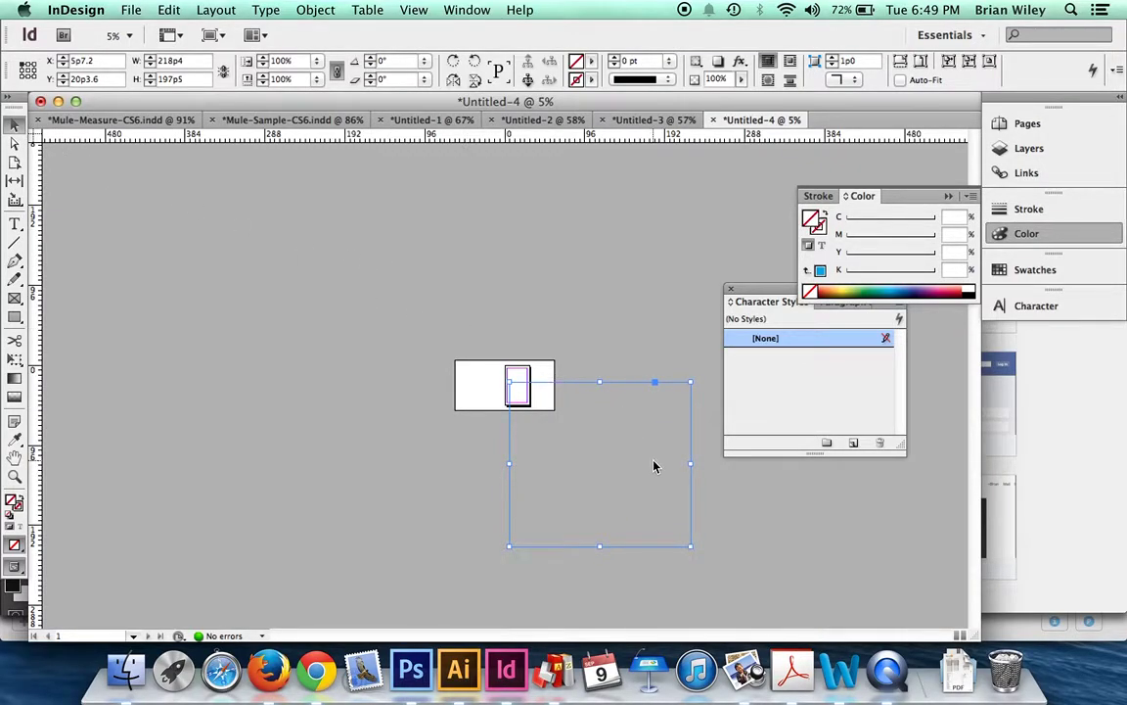
drag(655, 466, 571, 385)
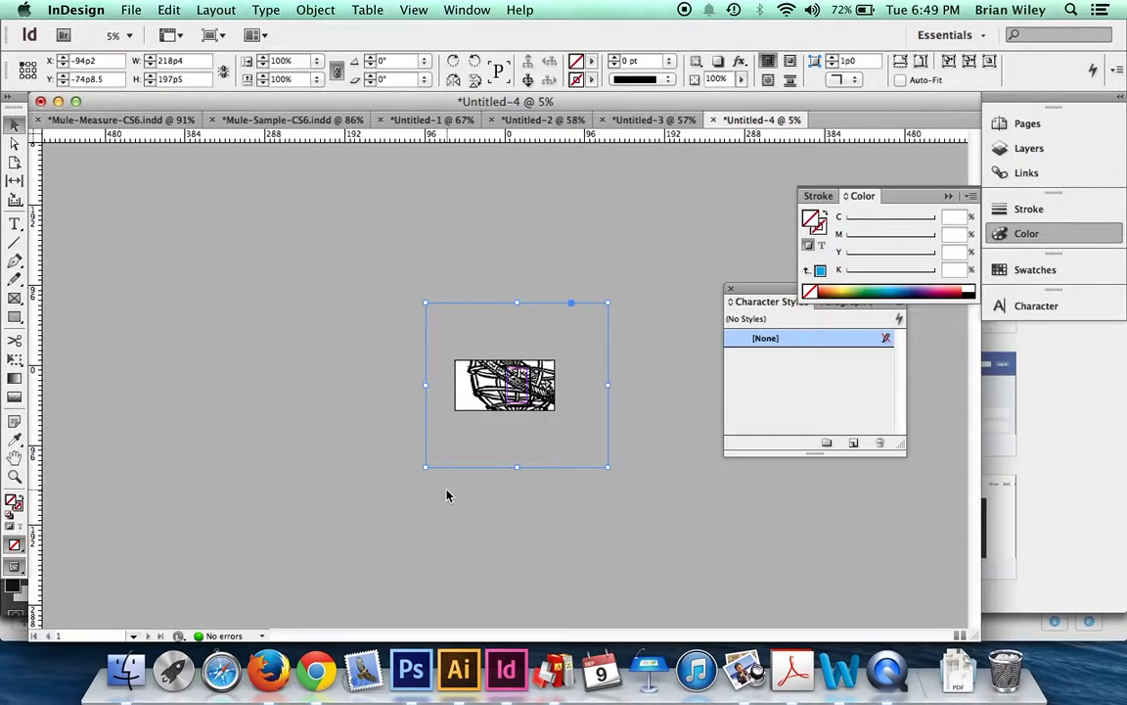
key(Delete)
key(z)
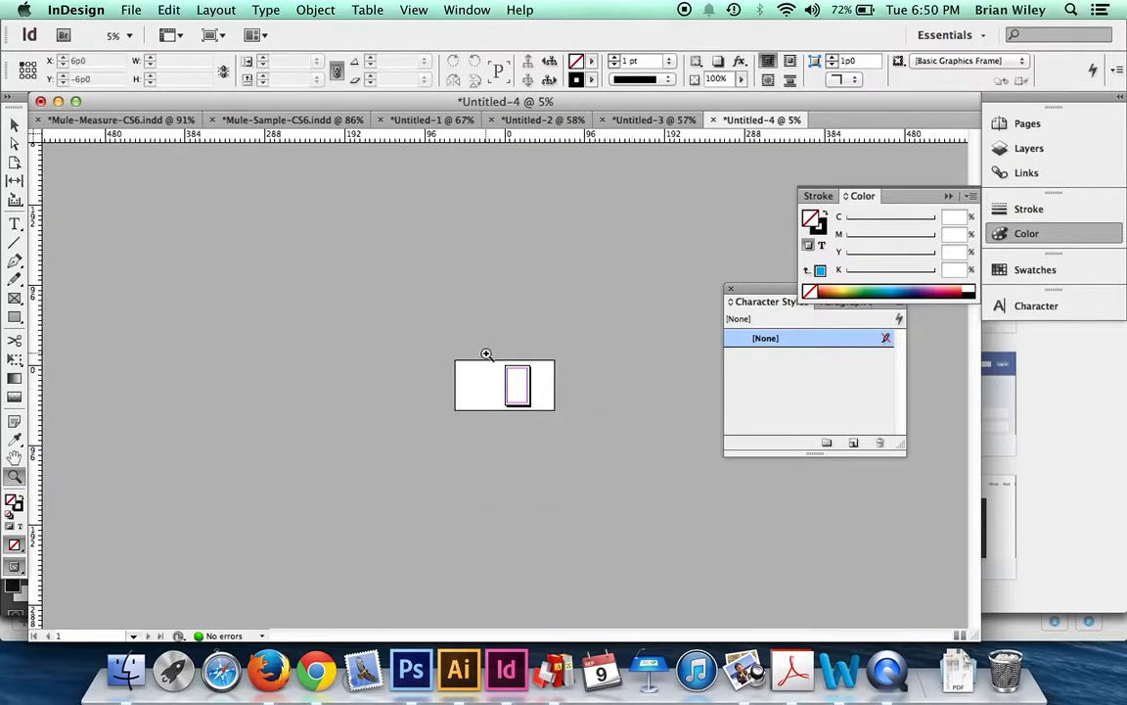
drag(486, 354, 545, 424)
key(super+d)
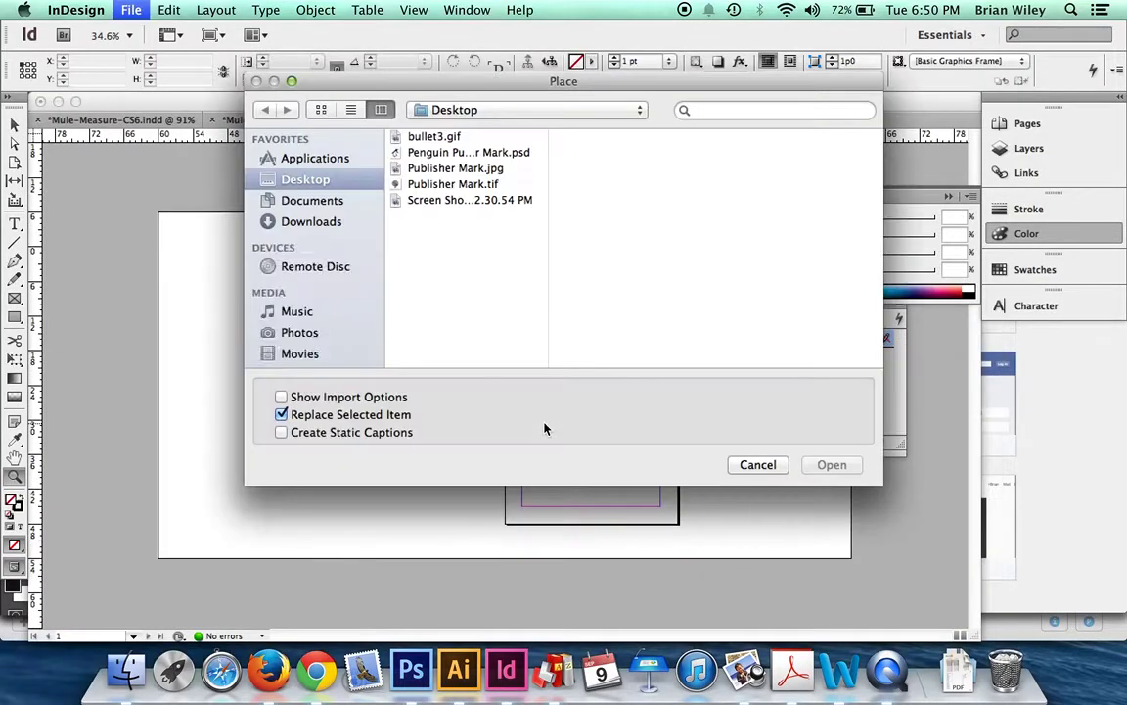
click(423, 189)
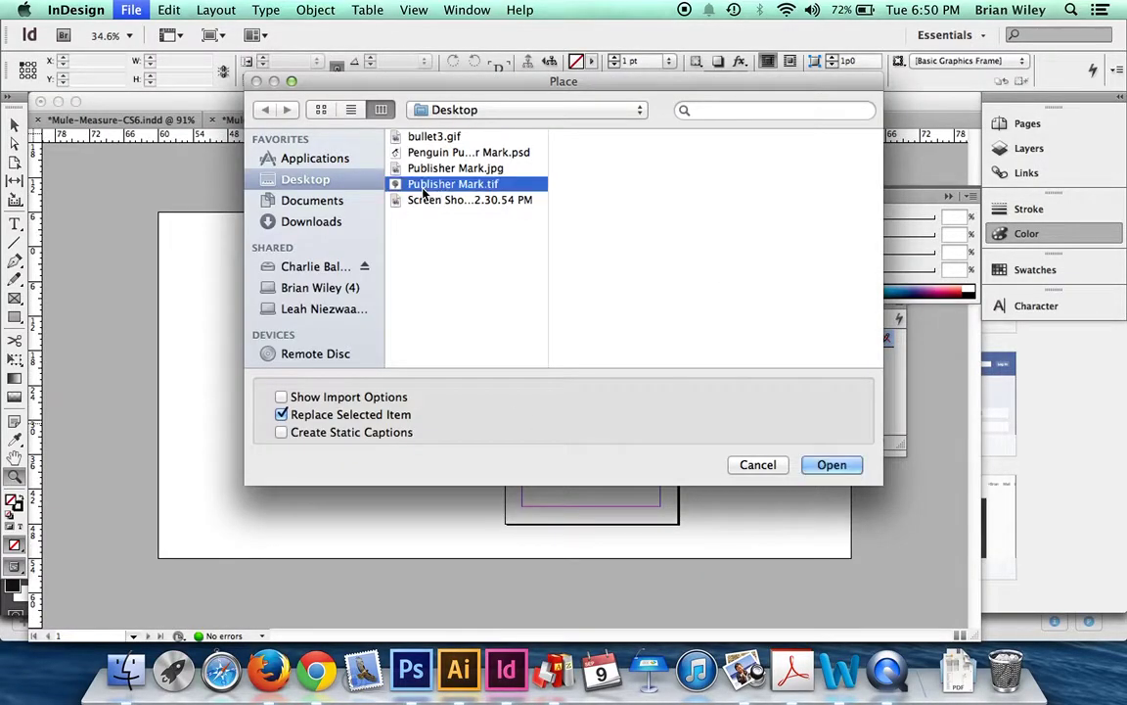
click(831, 464)
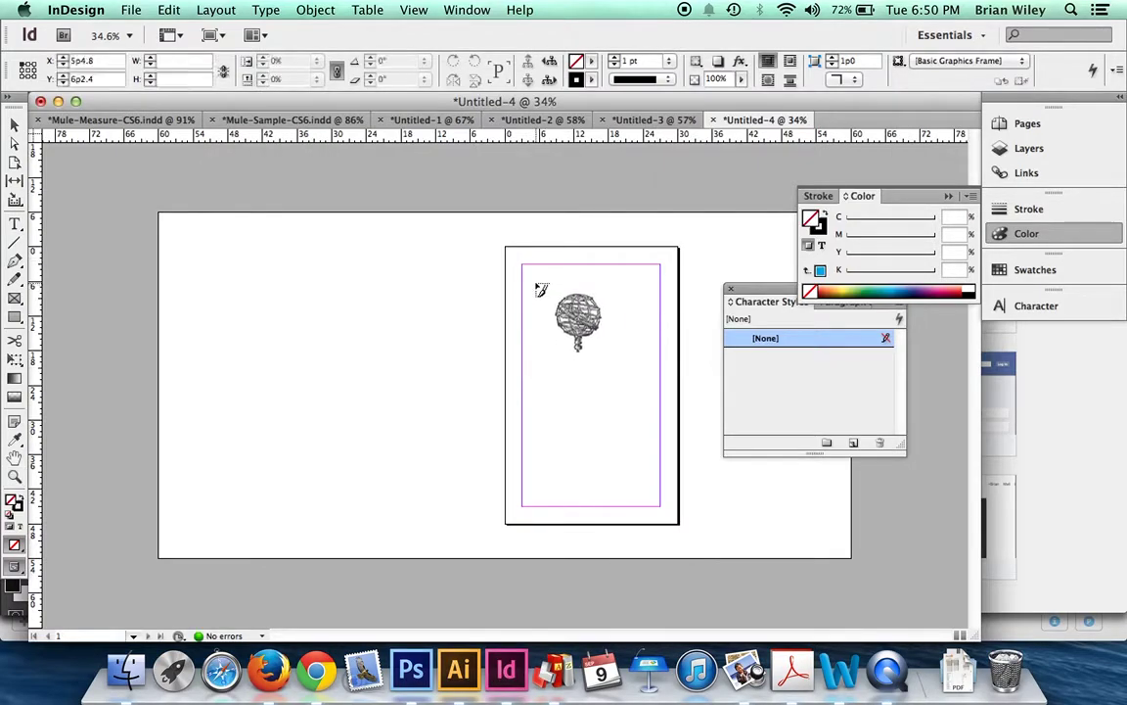
drag(536, 283, 554, 314)
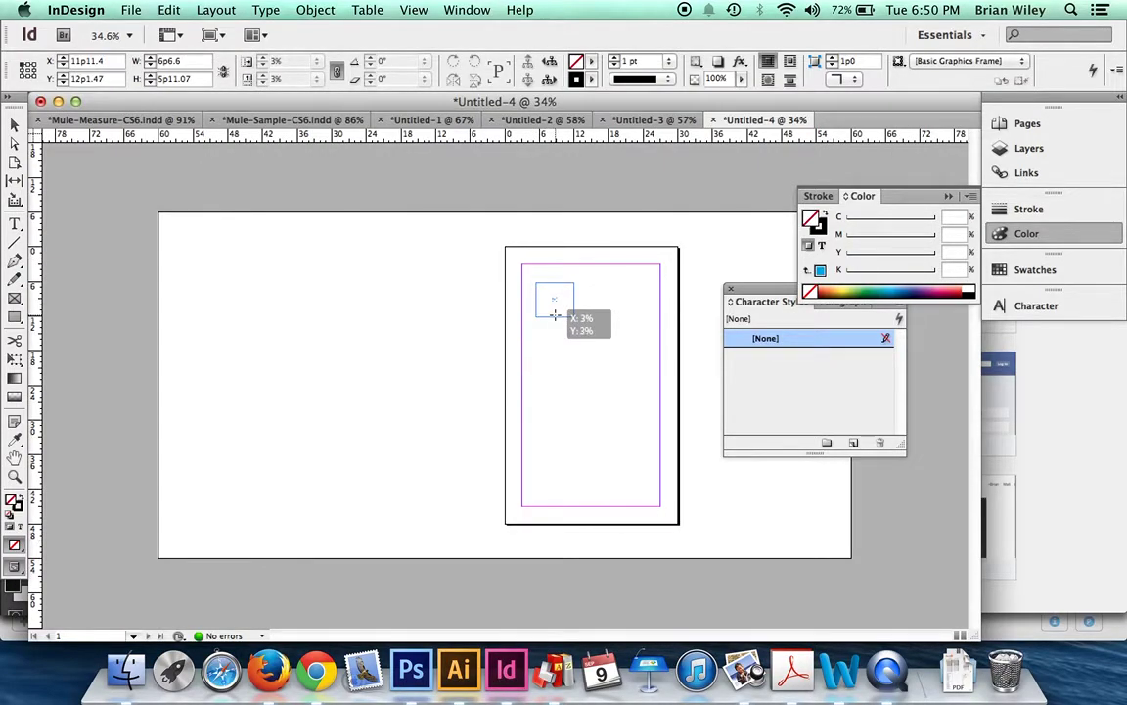
drag(554, 314, 559, 313)
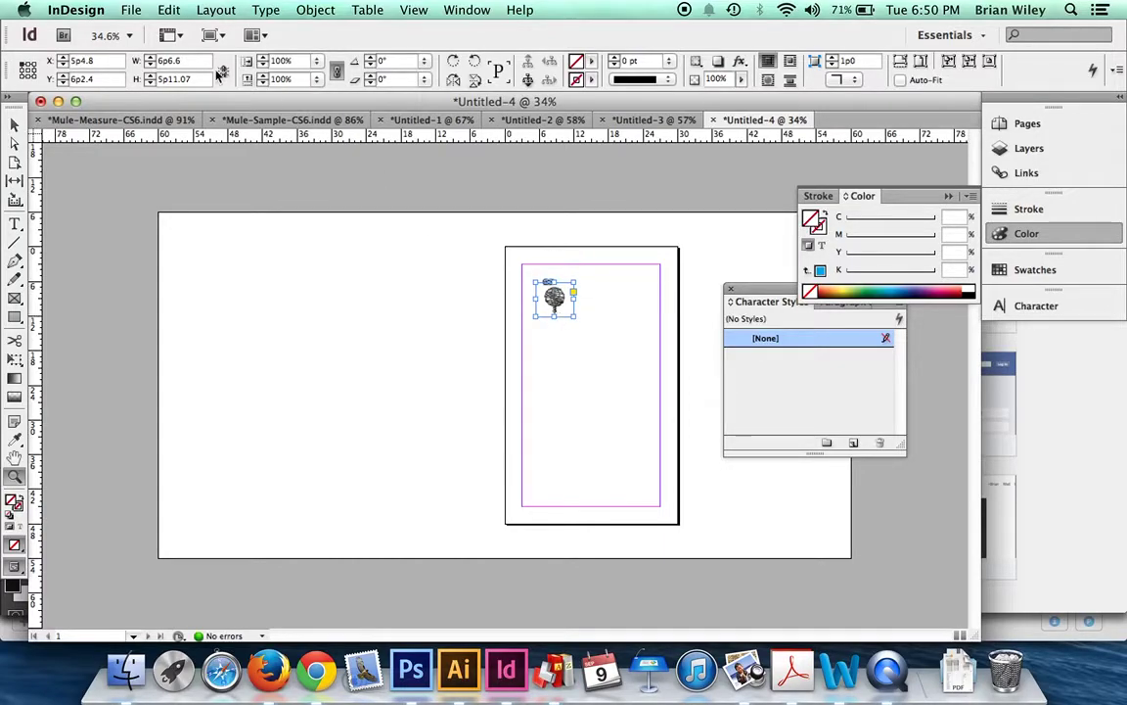
click(15, 124)
key(z)
drag(514, 269, 583, 350)
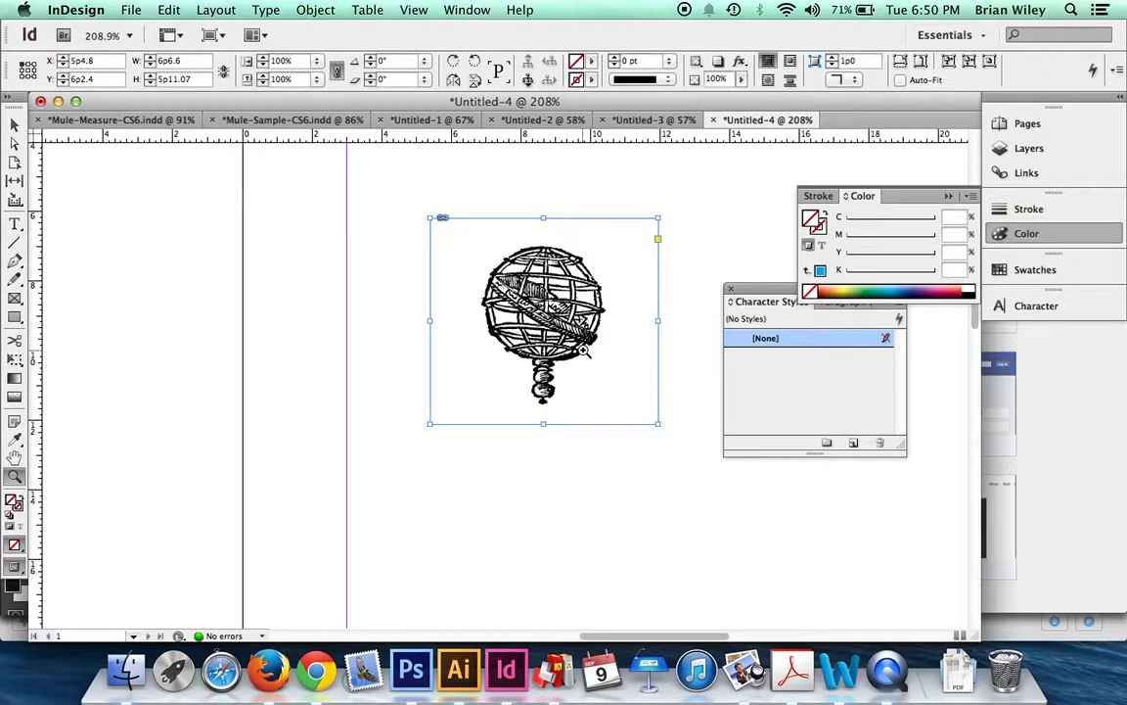
alt+click(478, 493)
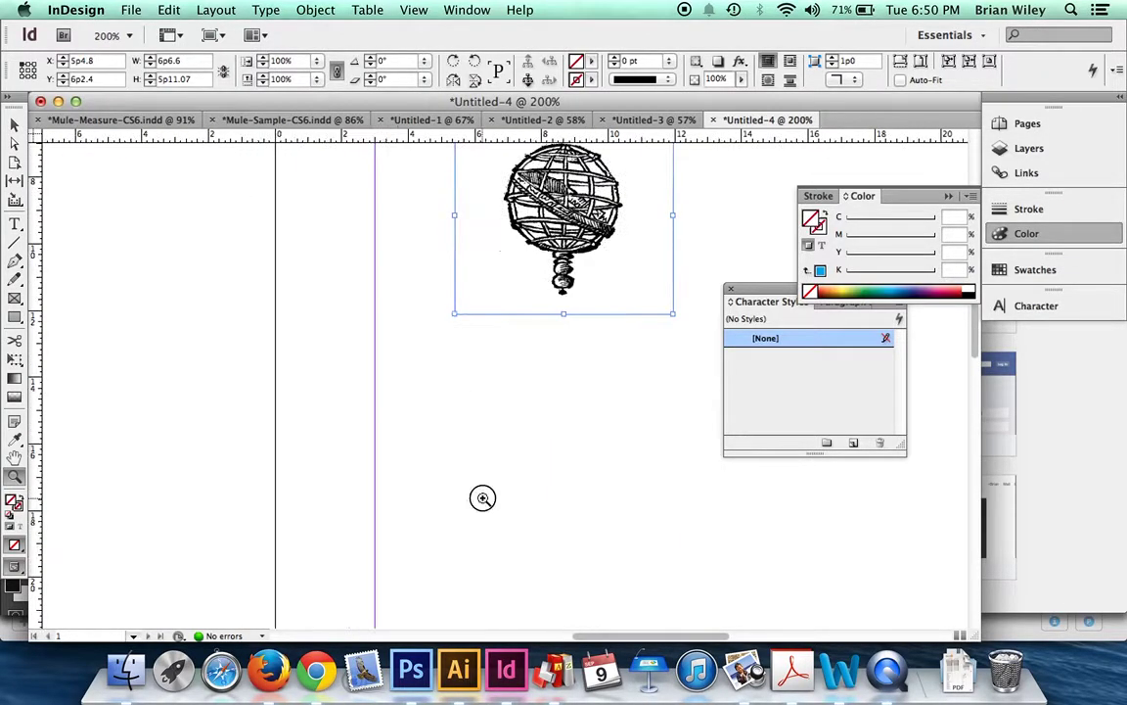
alt+click(482, 496)
alt+click(483, 499)
scroll(483, 499, up, 5)
key(Delete)
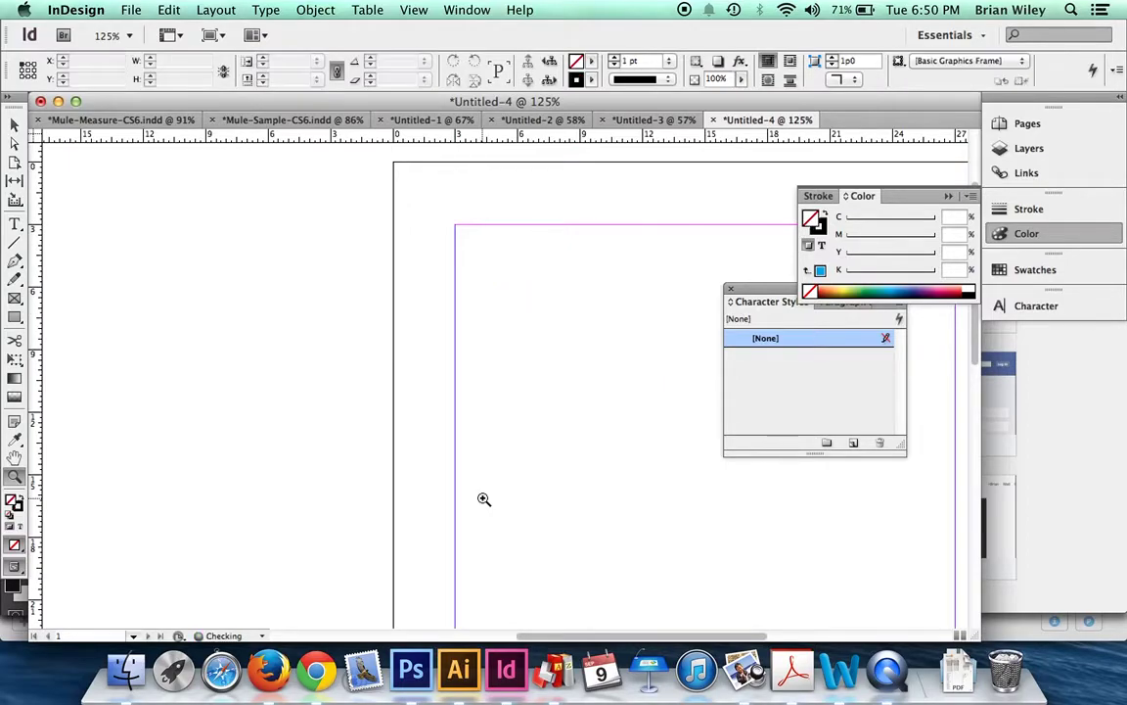
Draw a square rectangle graphic frame in the page's upper half
alt+click(636, 391)
alt+click(636, 392)
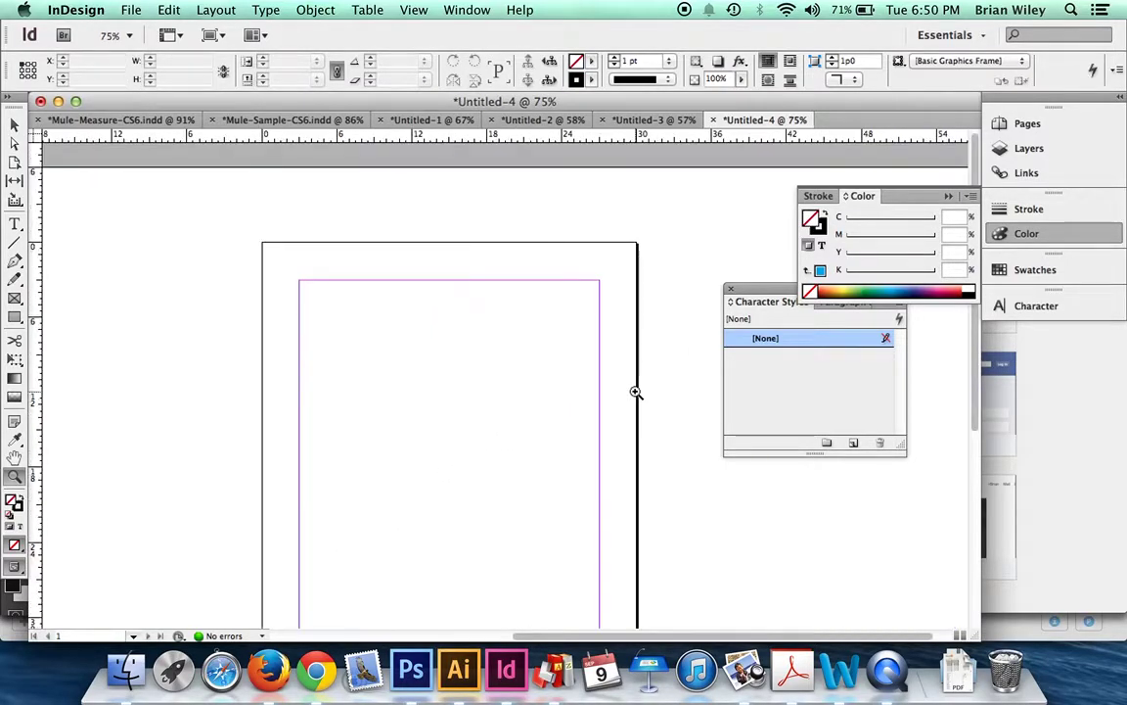
click(14, 300)
drag(346, 329, 517, 496)
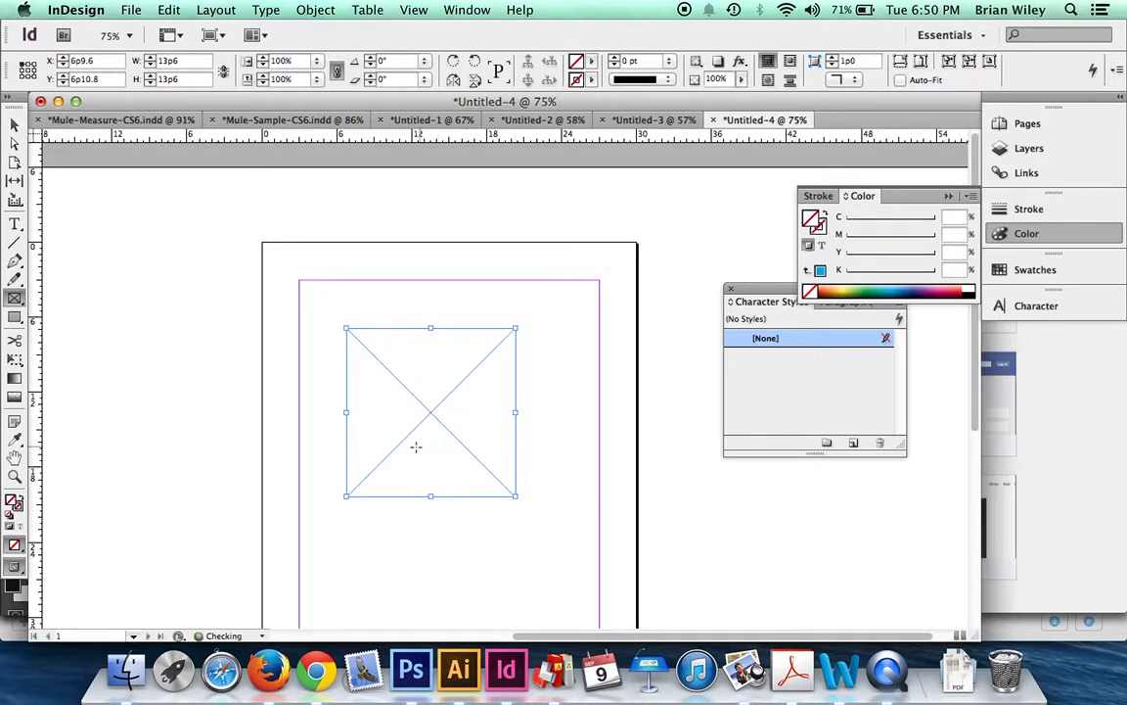
Place Publisher Mark.tif into the square frame, then bring Photoshop to the front
key(super+d)
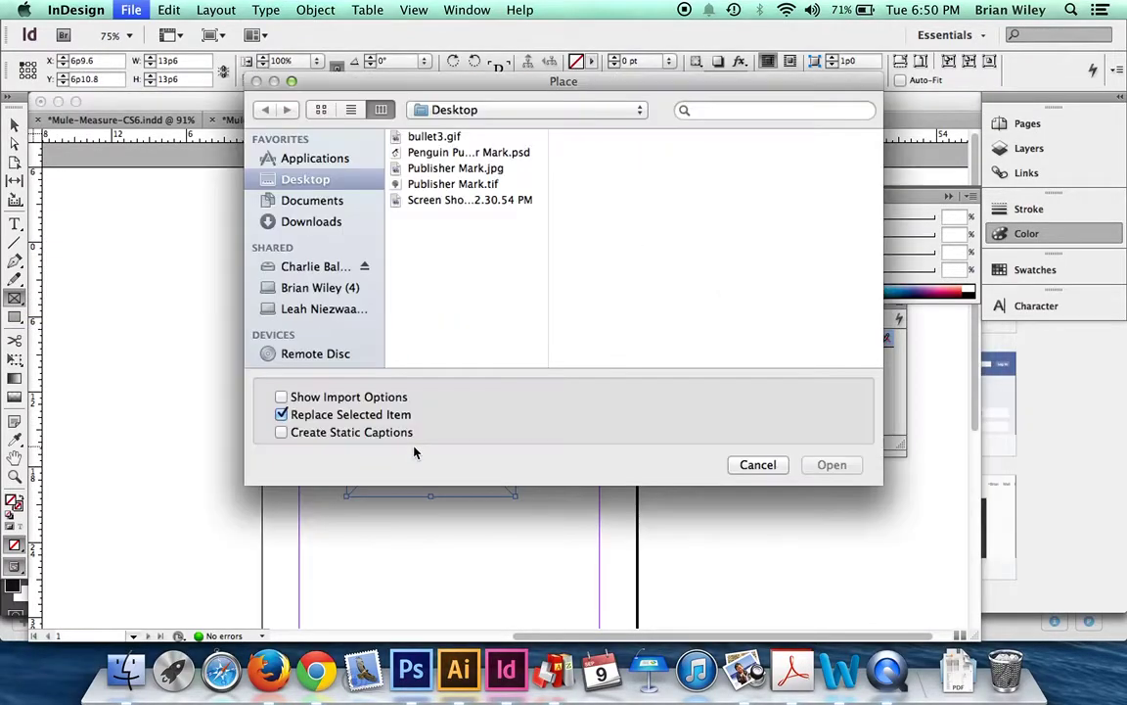
click(429, 184)
click(843, 465)
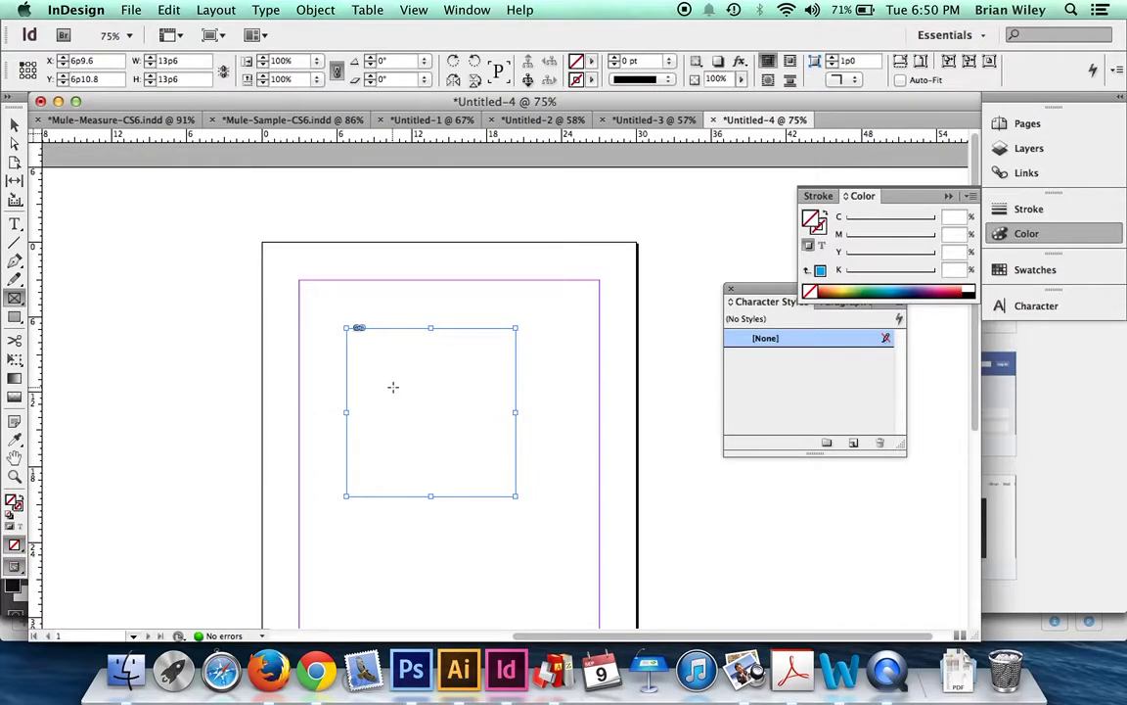
click(16, 124)
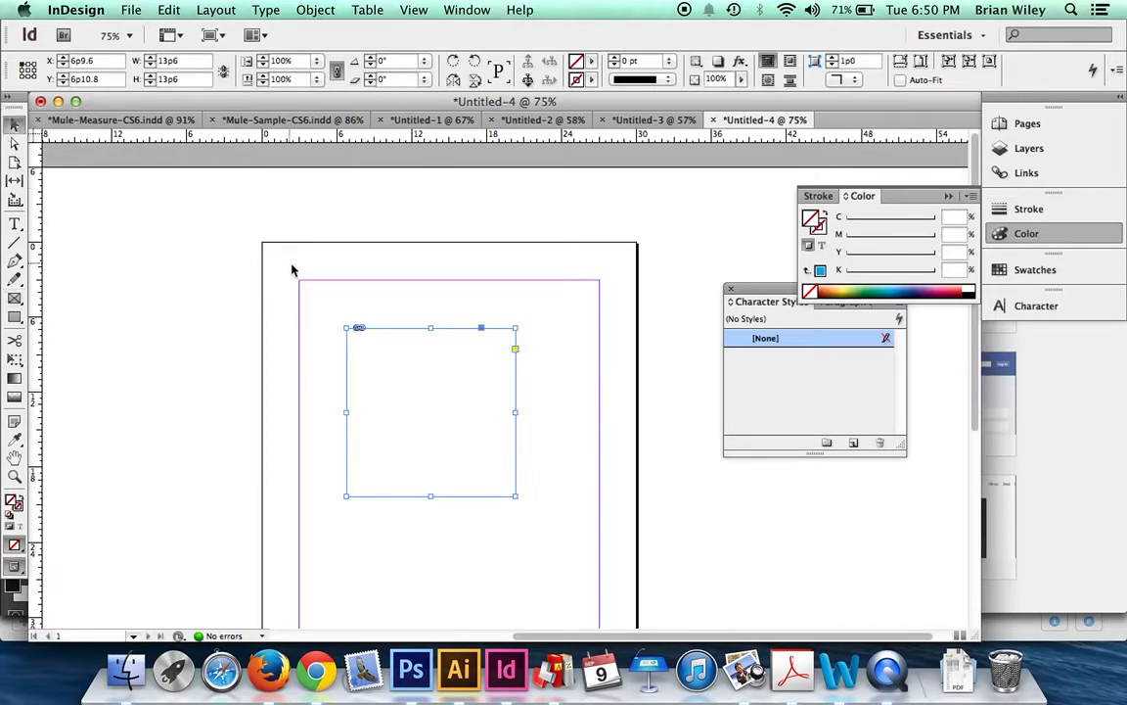
mouse_move(429, 411)
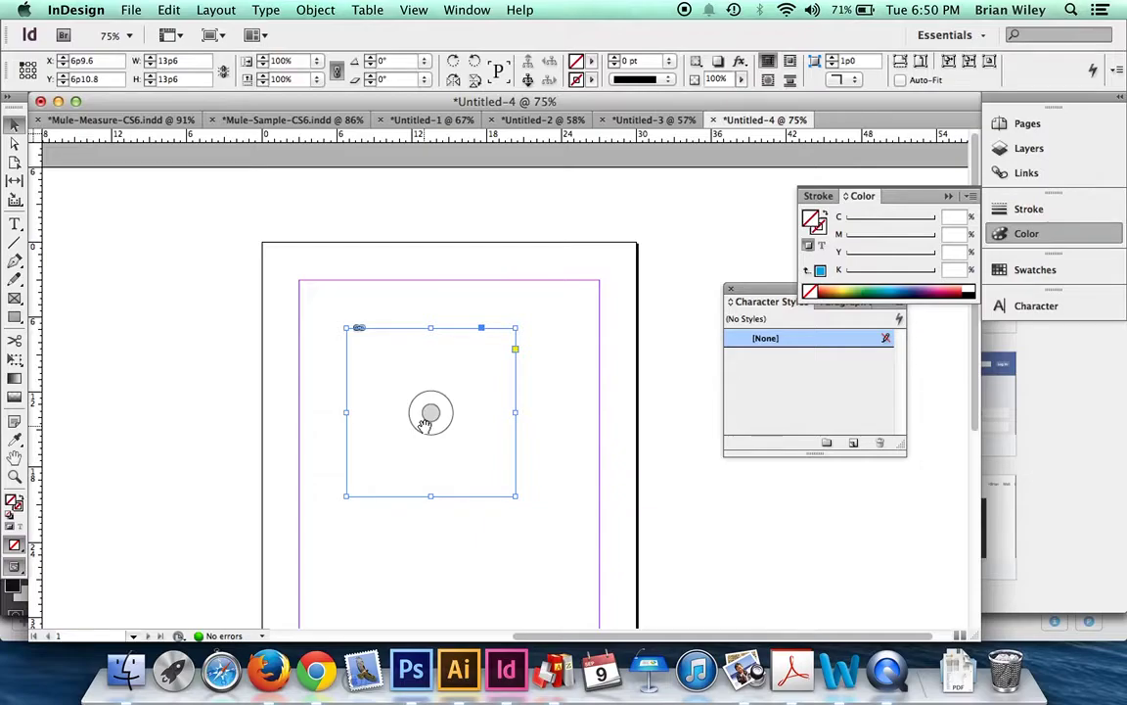
key(super+Tab)
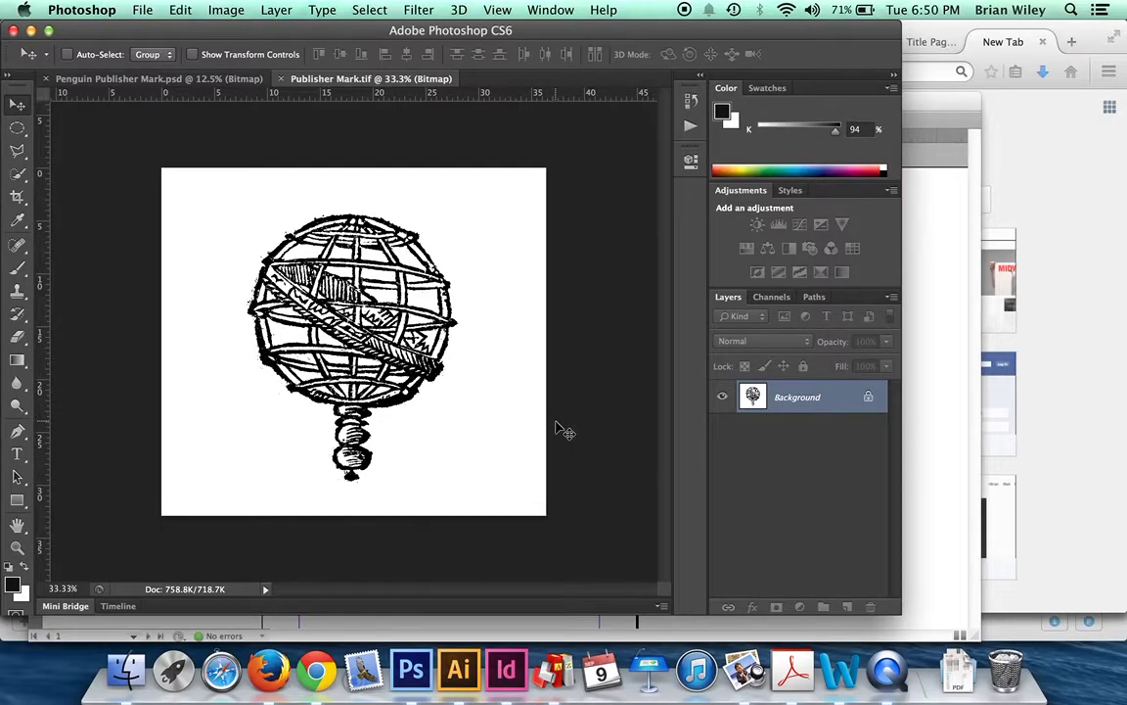
Switch from Photoshop back to the InDesign Untitled-4 layout
key(super+Tab)
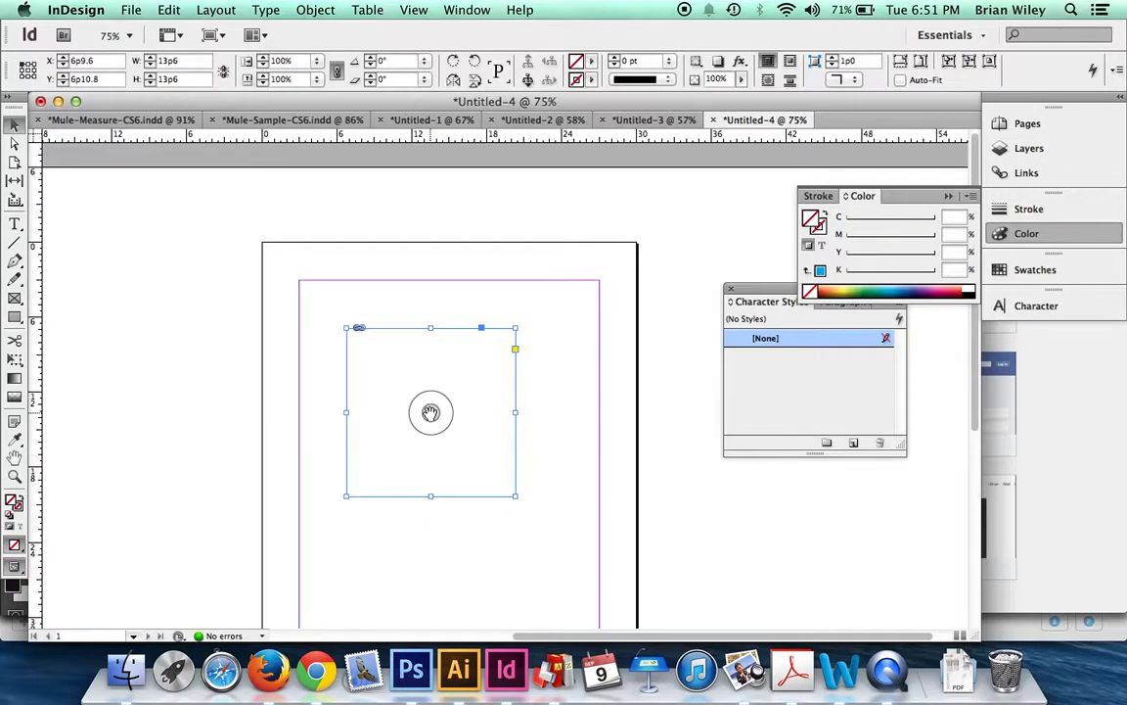
Select Publisher Mark.tif inside the frame and zoom out to see its full oversized extent
click(431, 412)
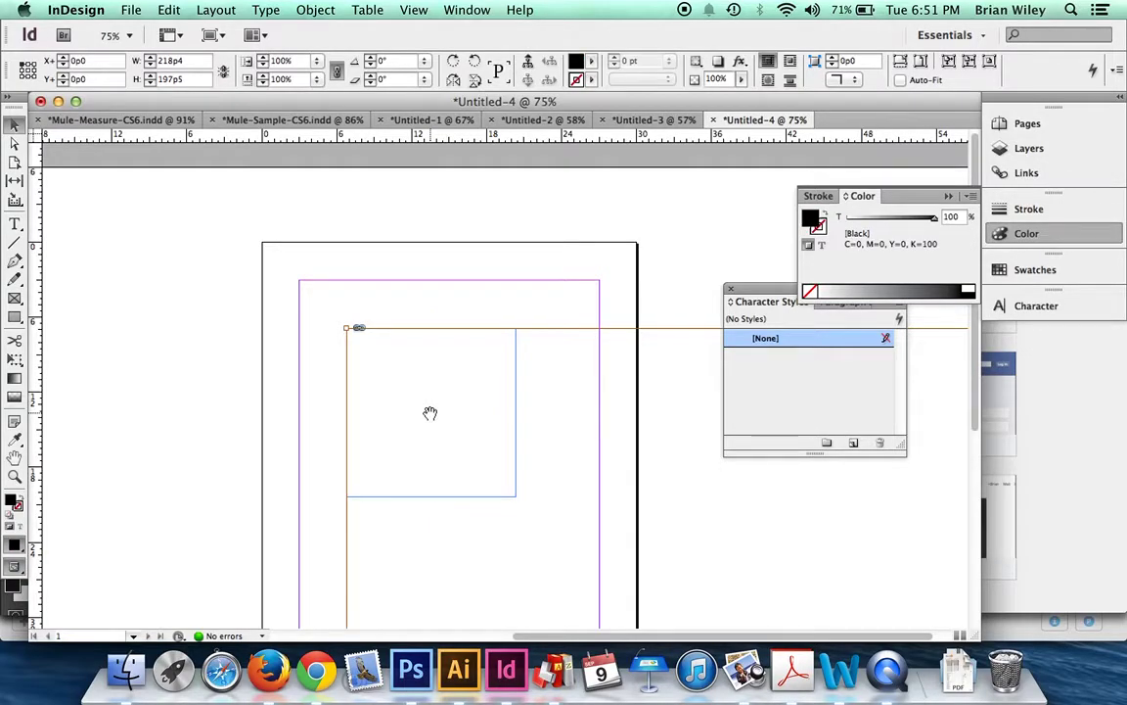
key(z)
alt+click(431, 412)
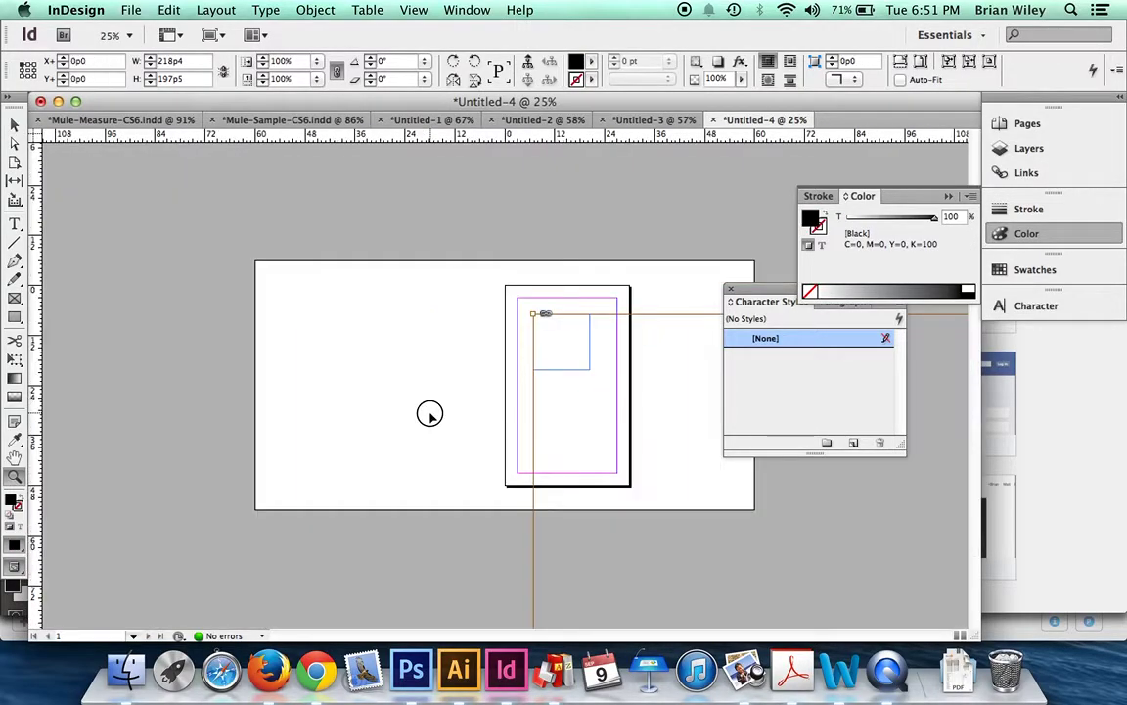
alt+click(431, 412)
alt+click(431, 411)
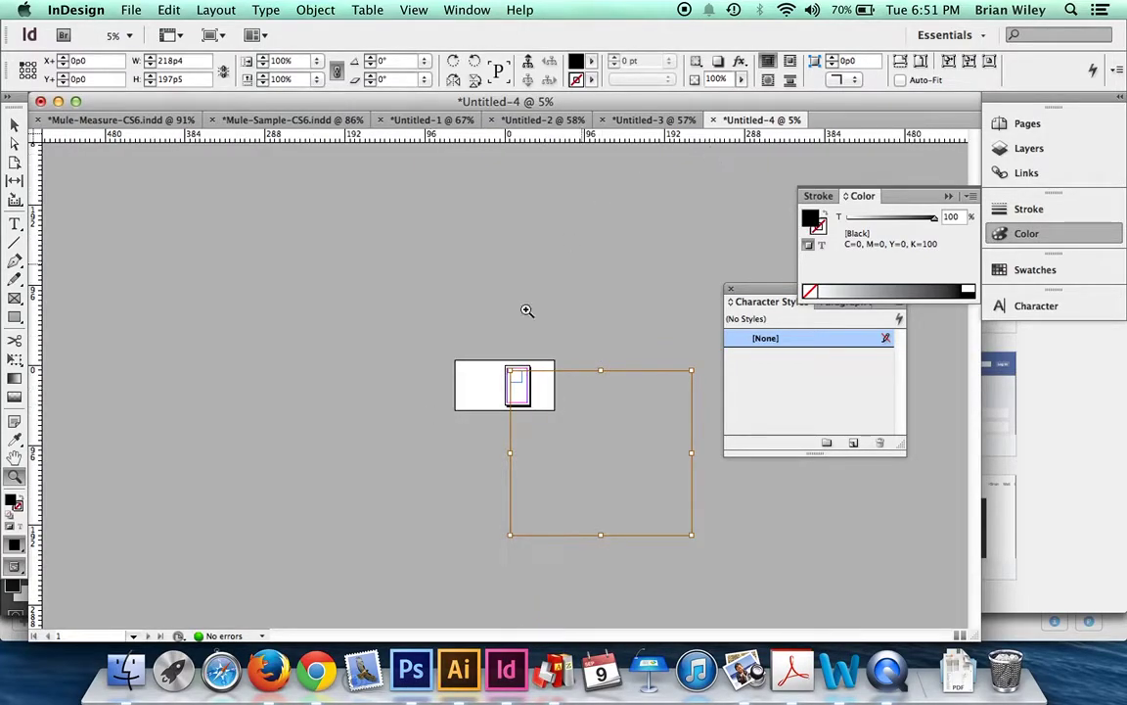
click(14, 125)
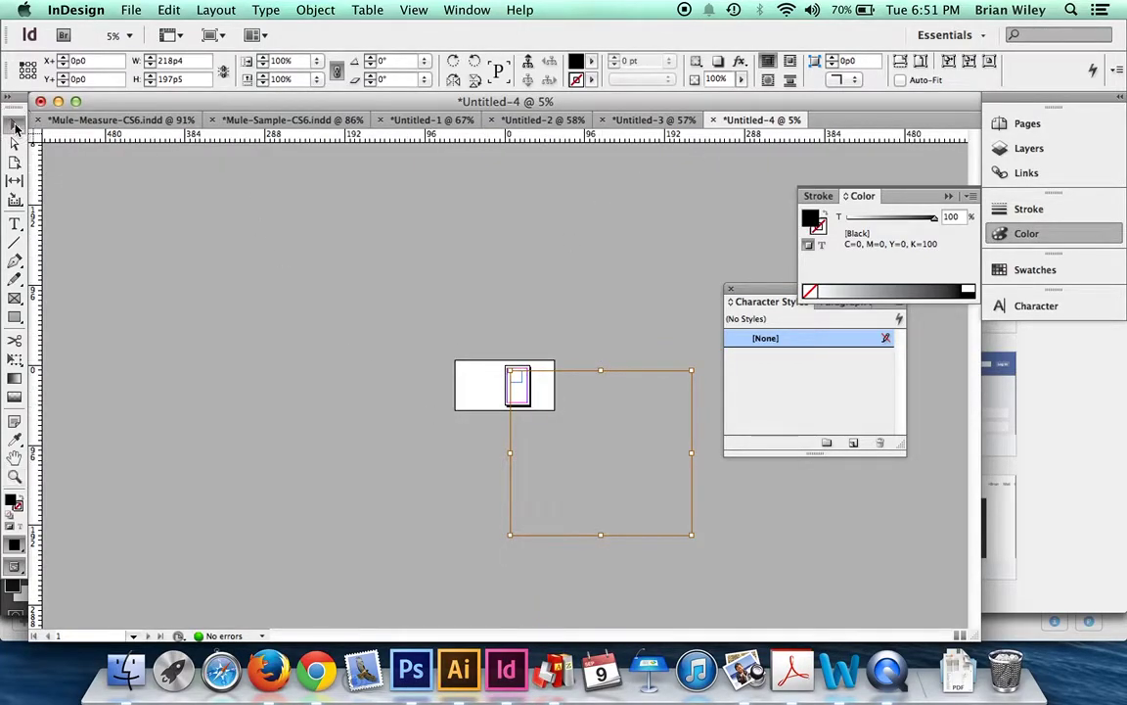
Zoom in on the small globe frame and fit the globe image to fill it proportionally
click(920, 63)
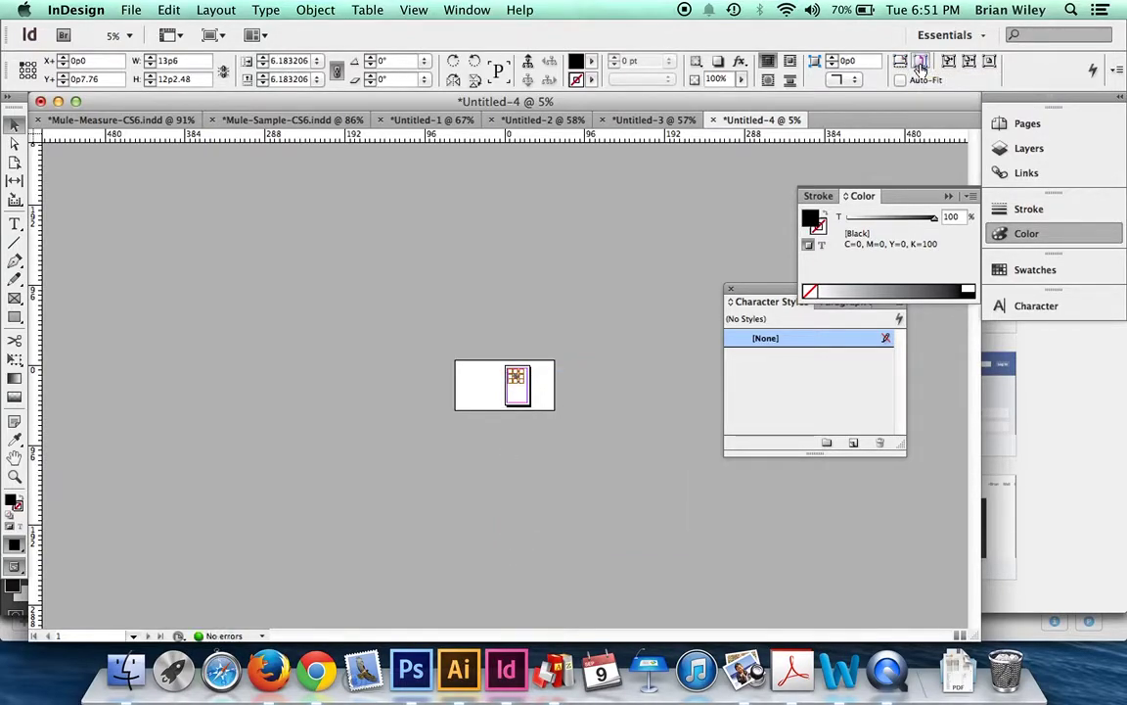
key(z)
drag(480, 355, 543, 391)
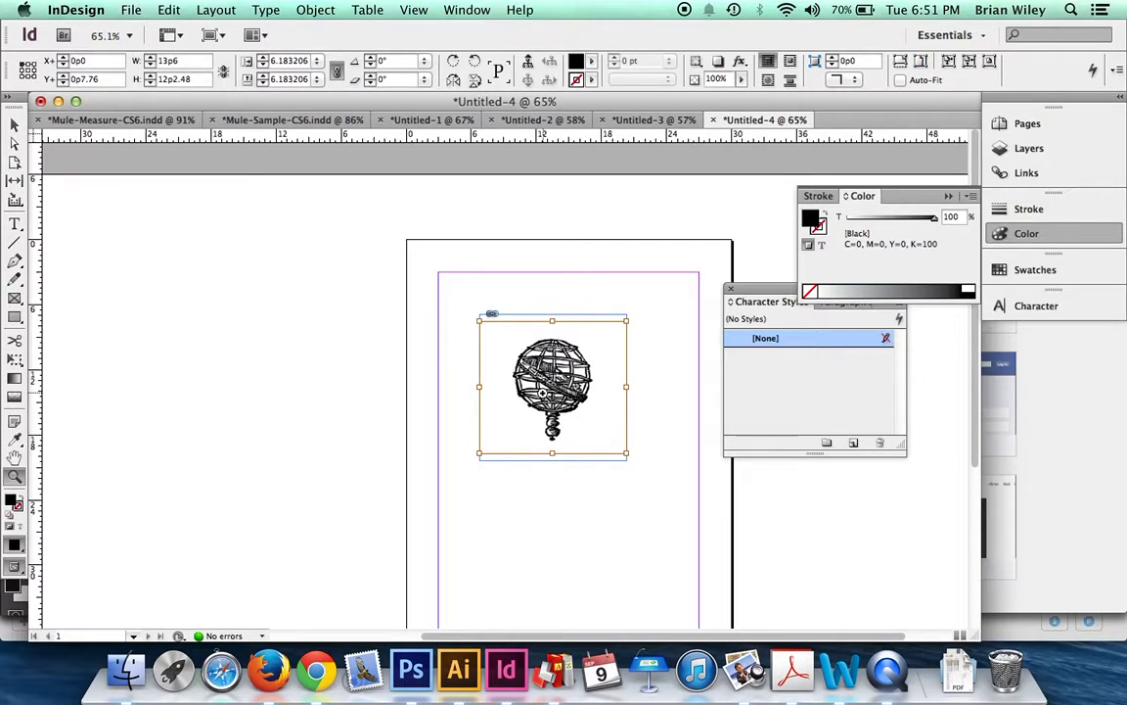
click(15, 125)
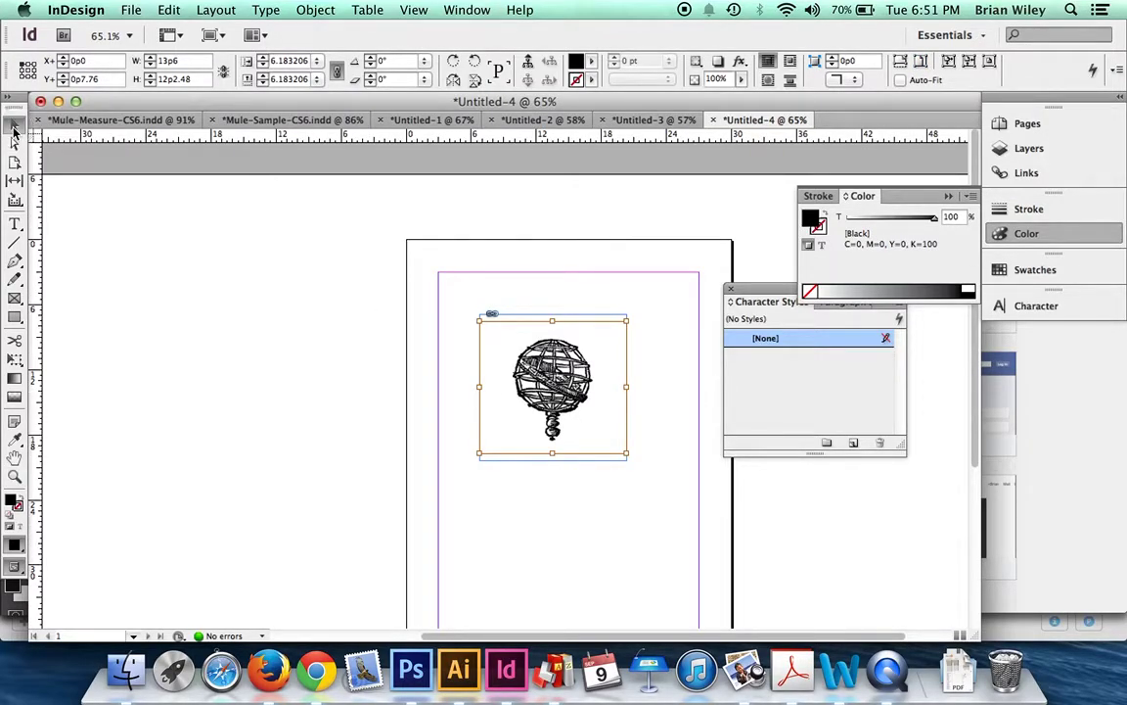
click(900, 62)
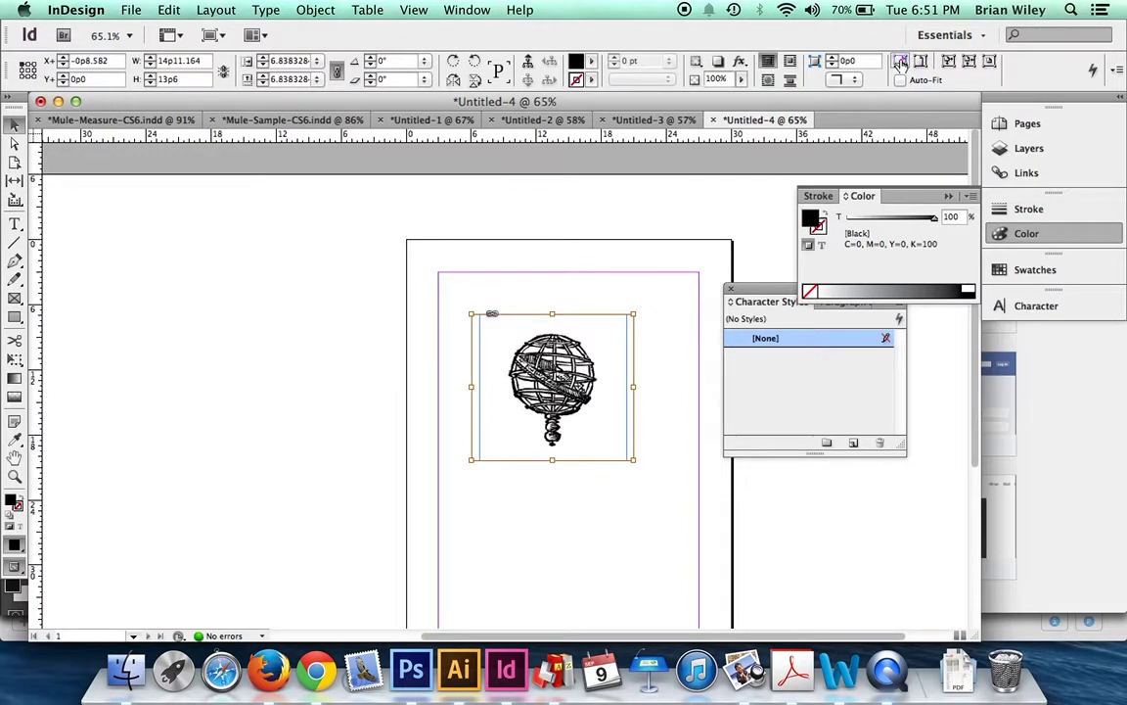
click(15, 125)
Resize the globe frame from its corner, undo the squeezed attempts, and refit the image proportionally
drag(631, 458, 742, 526)
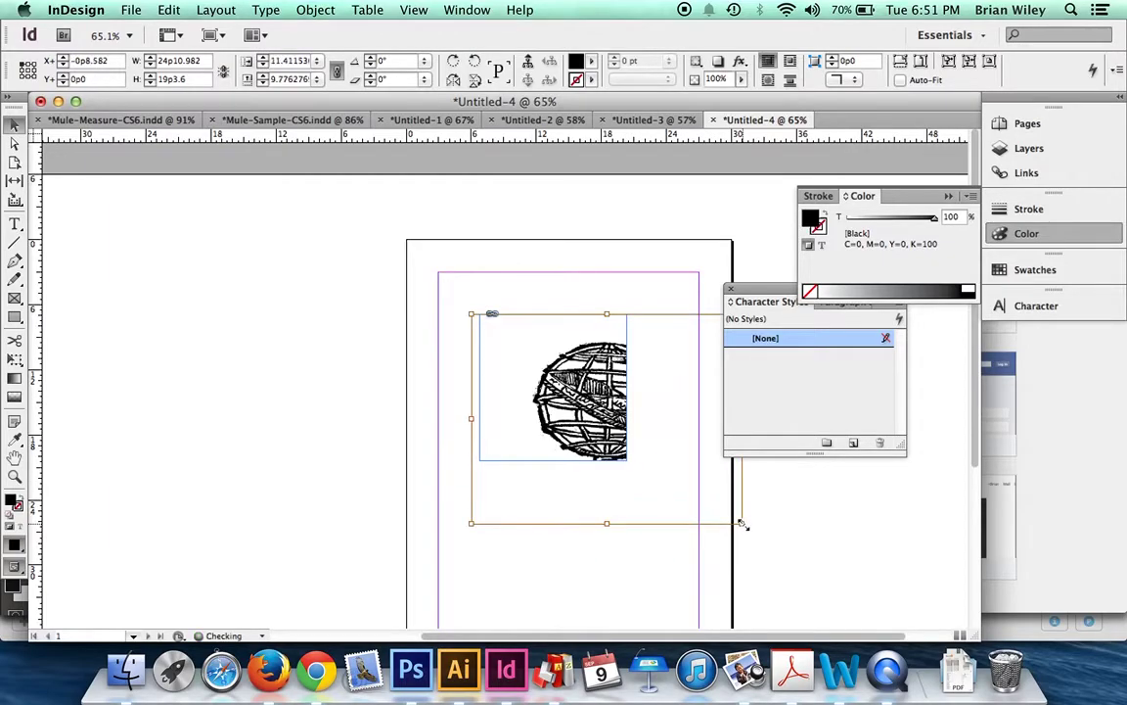
key(super+z)
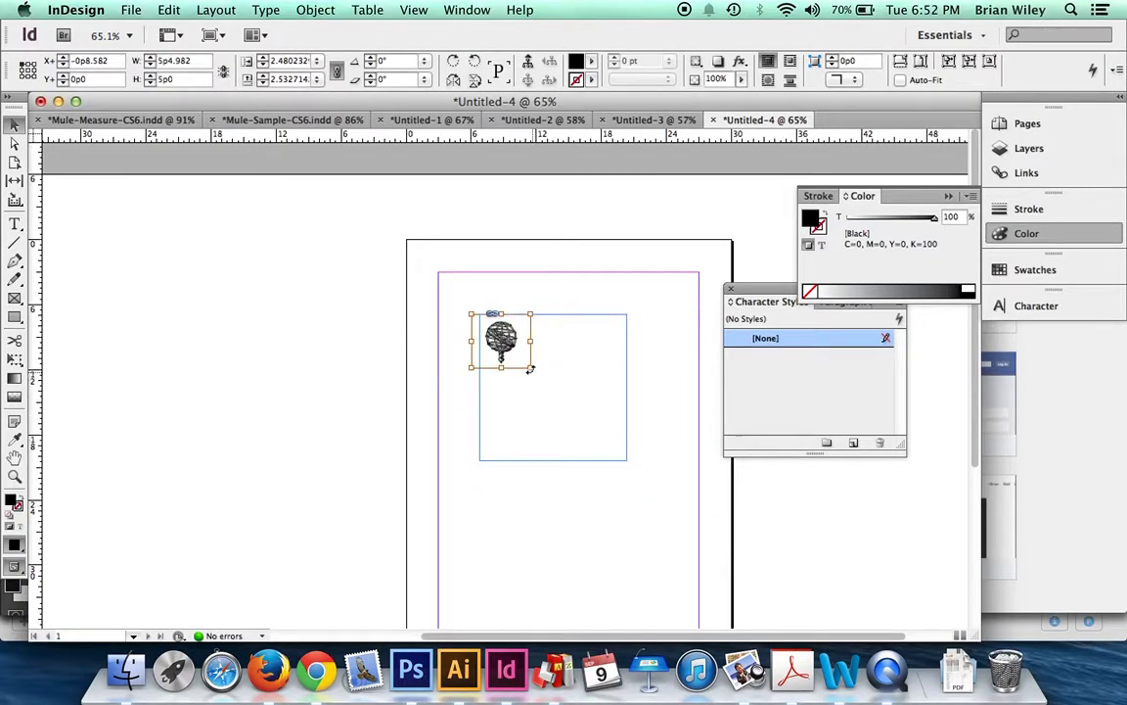
drag(529, 370, 654, 484)
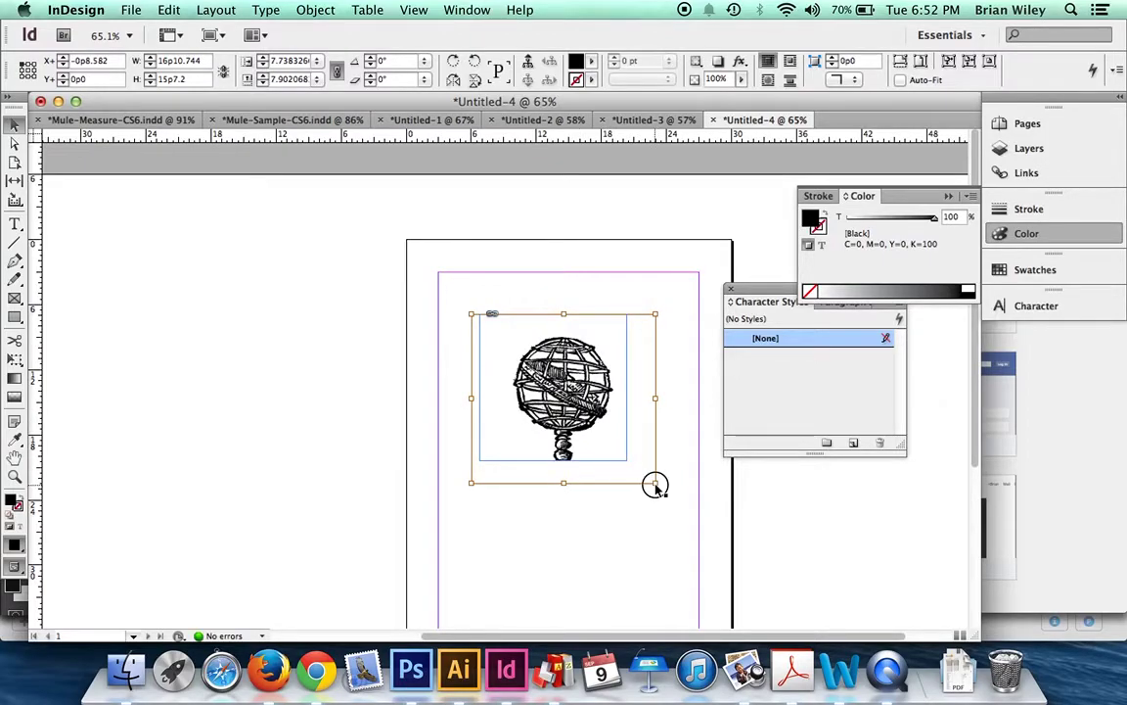
drag(653, 484, 519, 451)
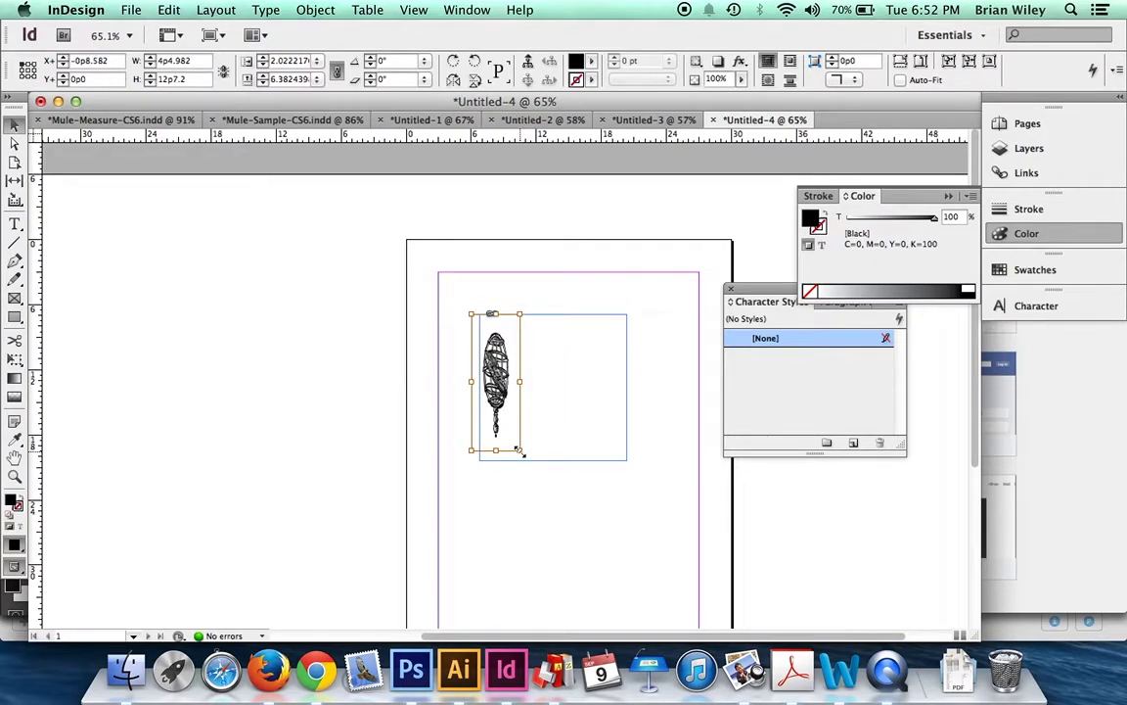
key(cmd+z)
drag(654, 483, 575, 407)
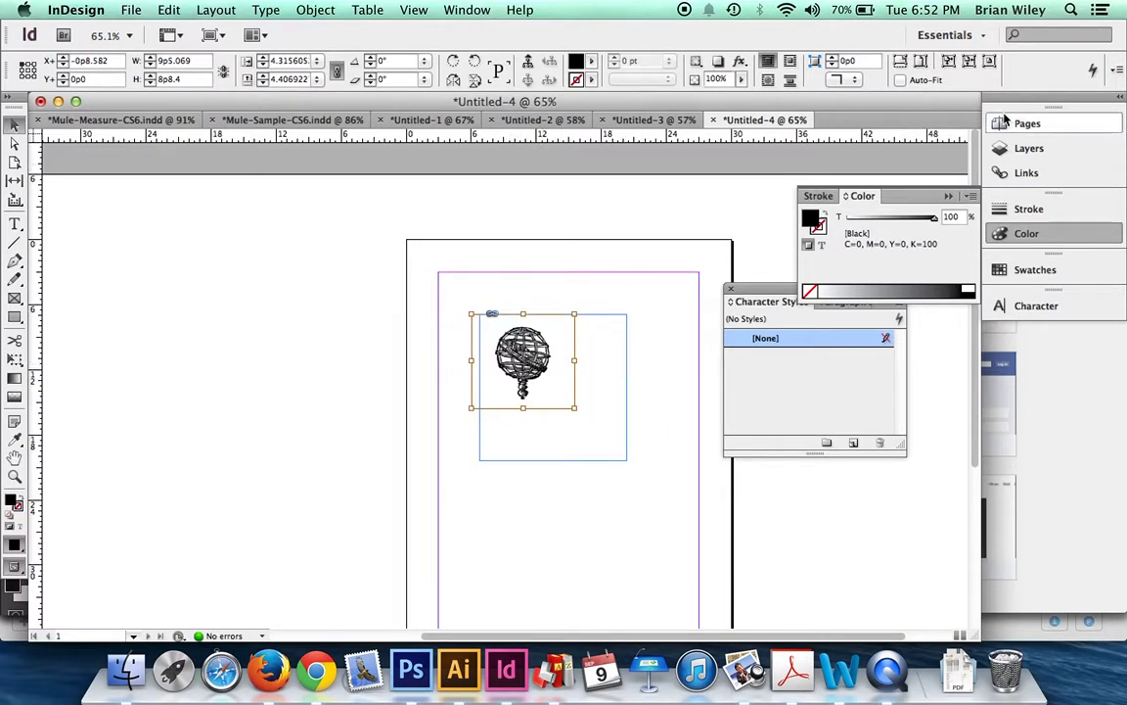
click(902, 62)
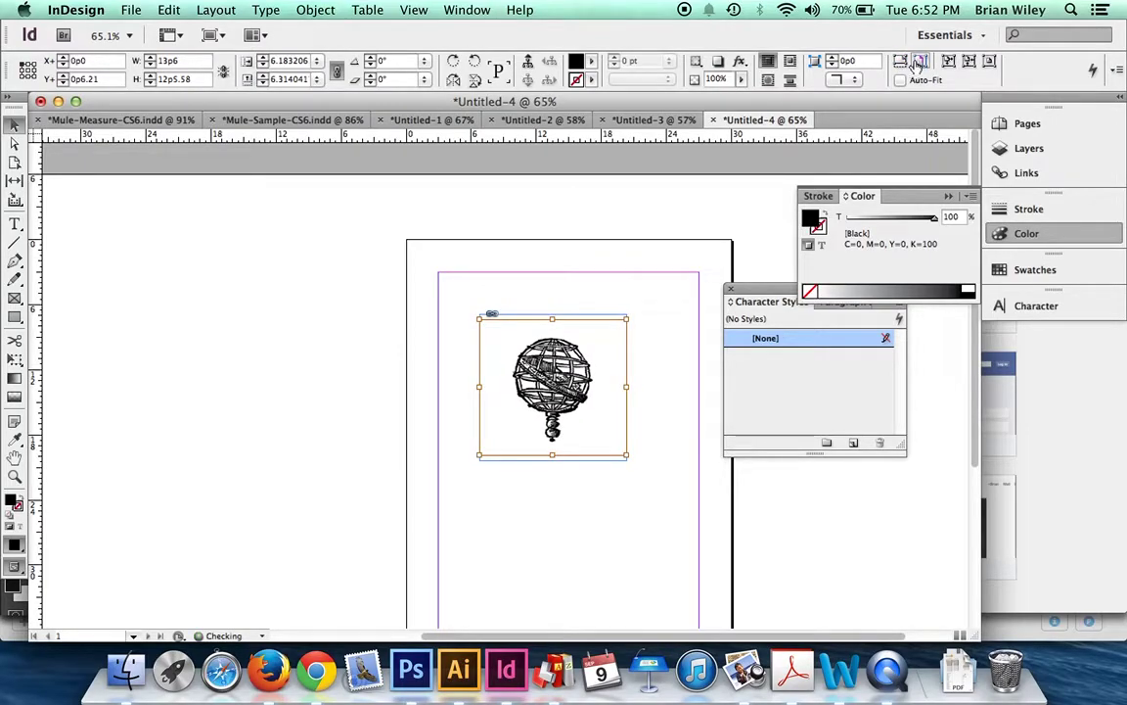
Try enlarging the globe frame to 21p4.8 by 23p2.4, then undo back to 13p6
click(278, 311)
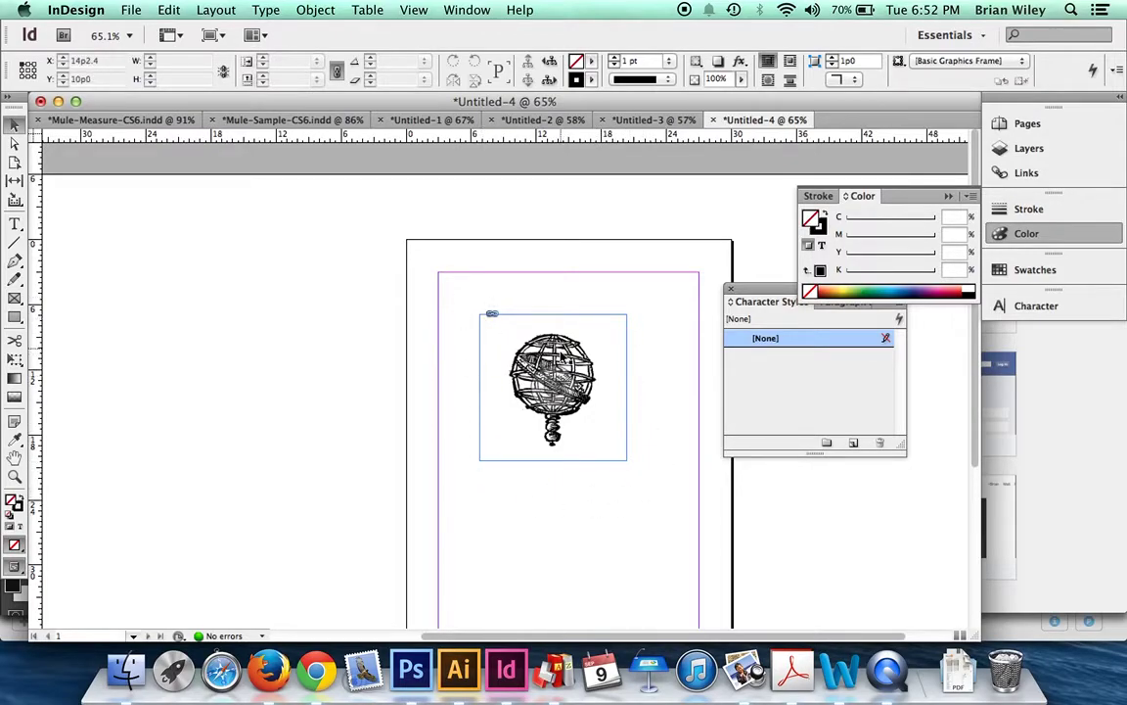
click(553, 387)
click(587, 491)
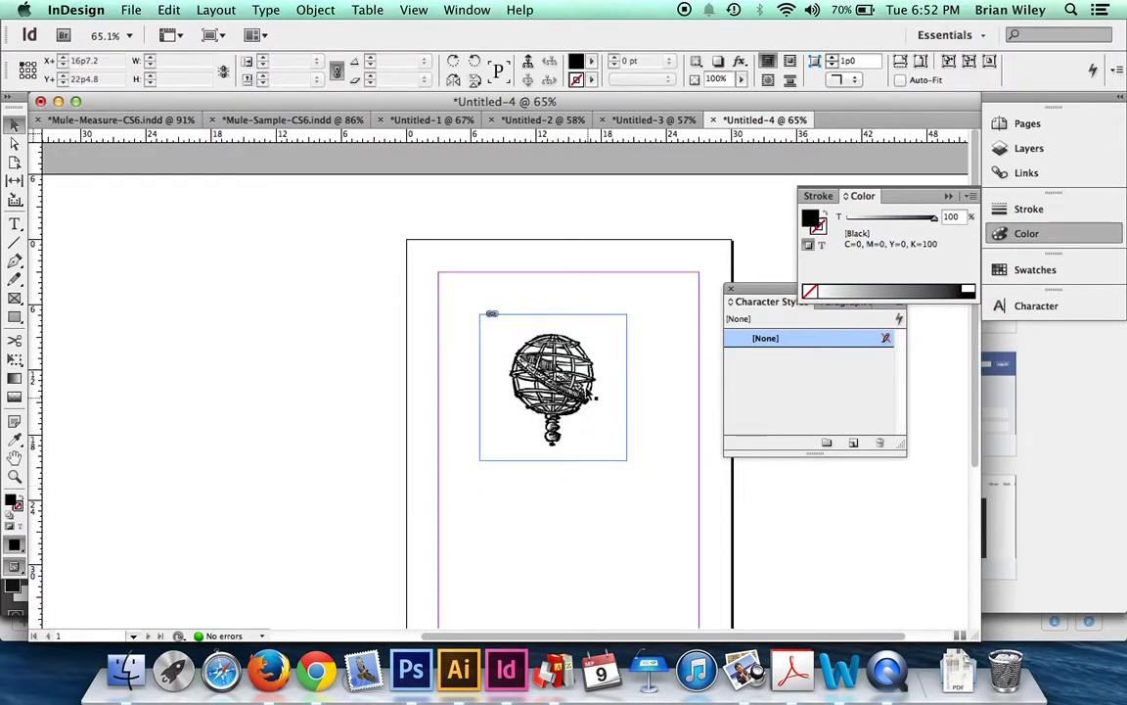
click(553, 387)
click(653, 448)
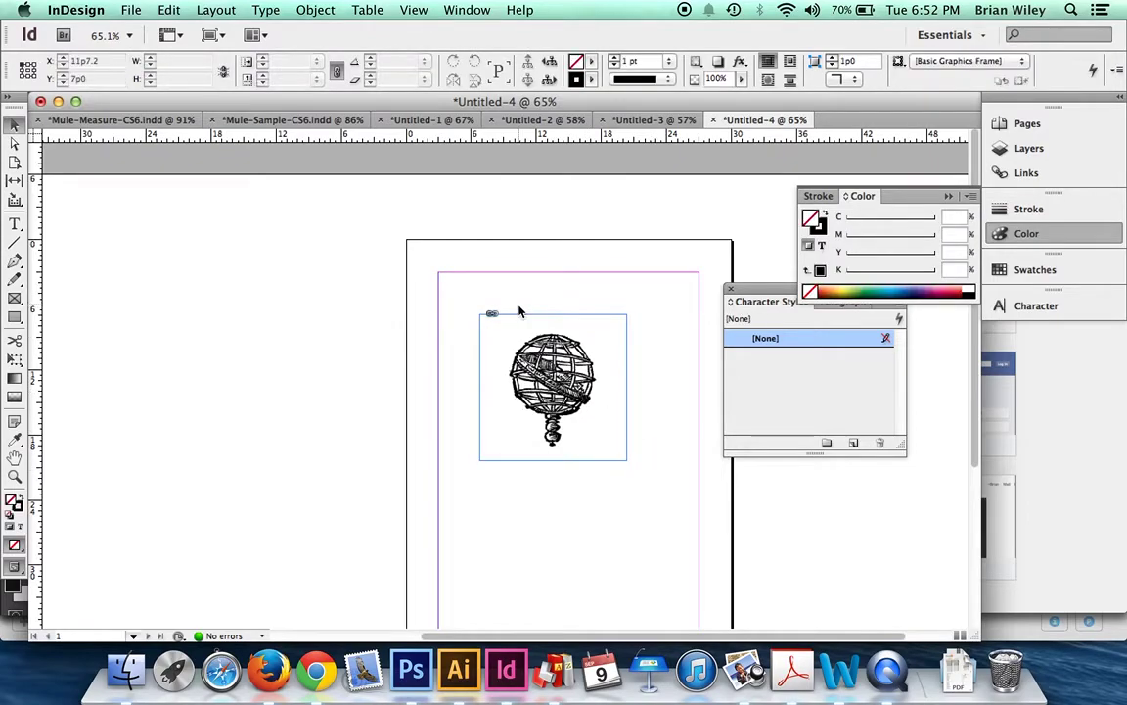
click(595, 440)
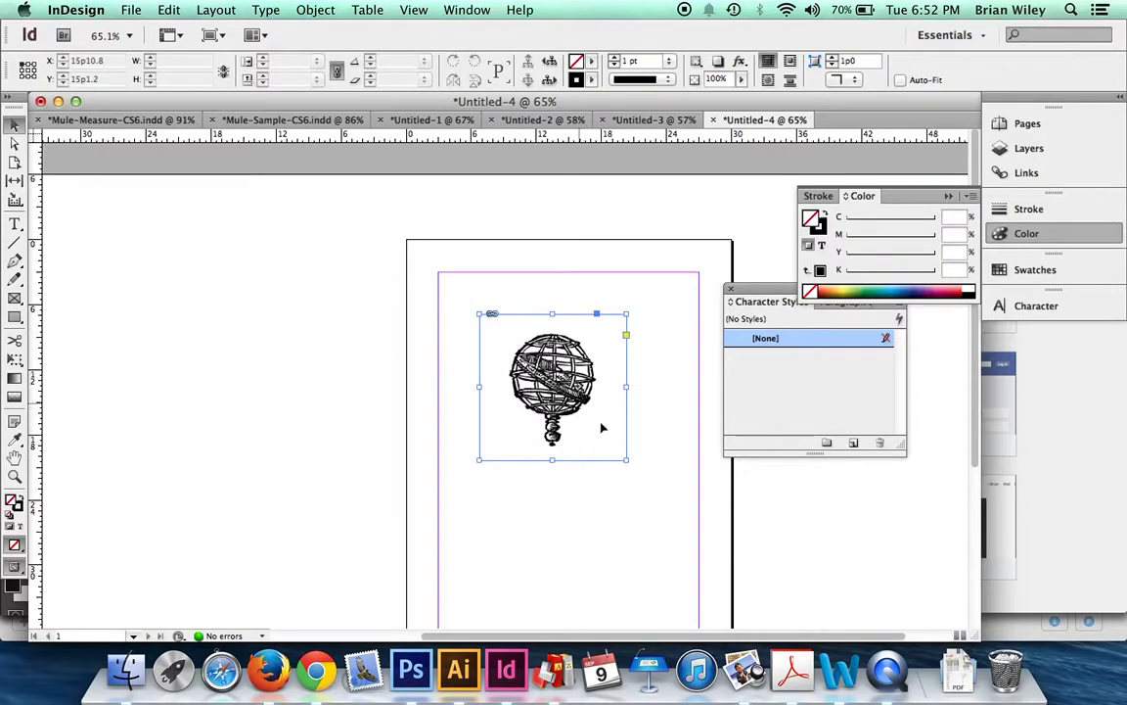
drag(627, 460, 711, 564)
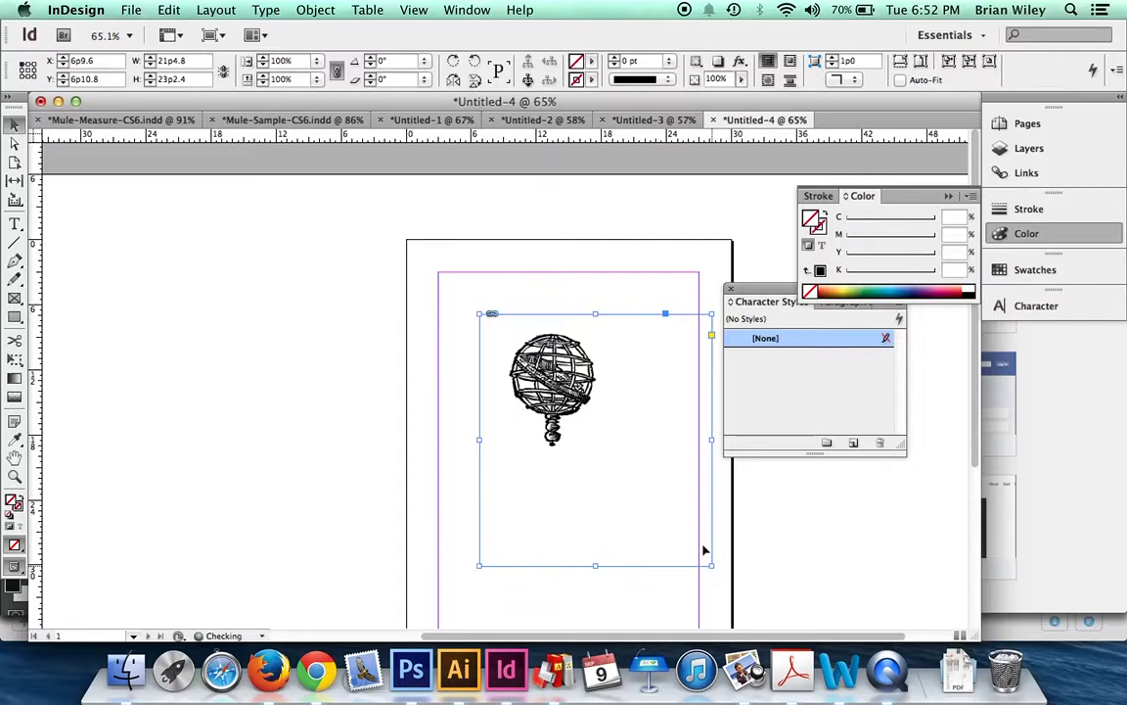
click(921, 62)
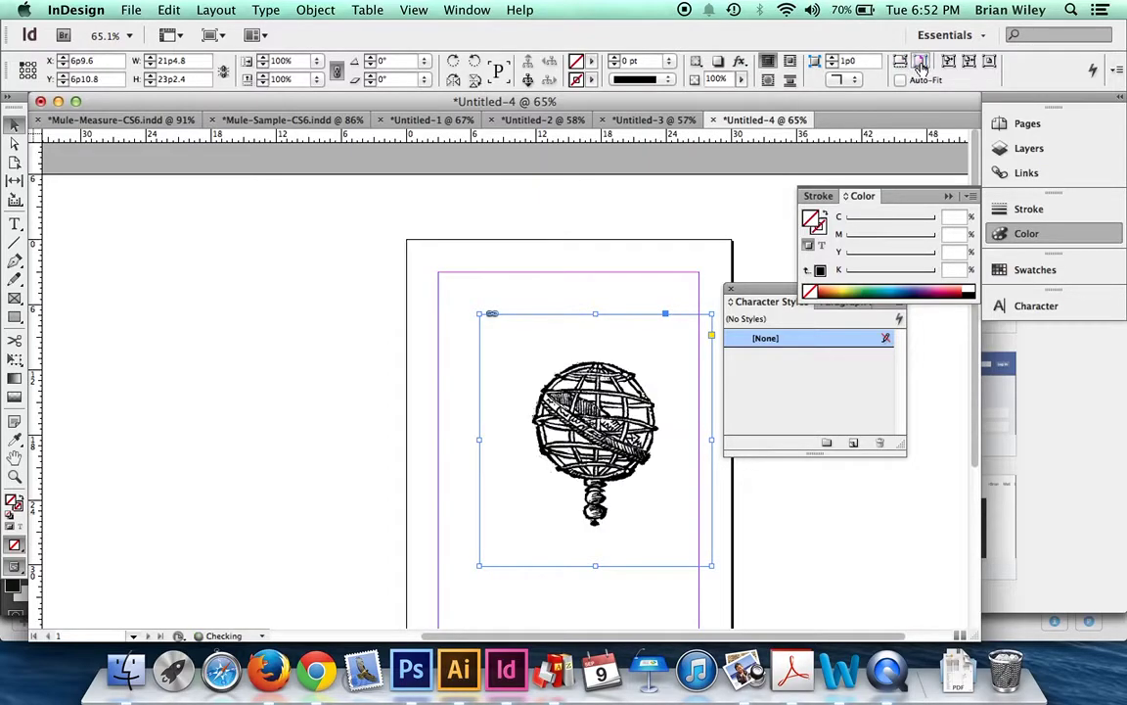
key(super+z)
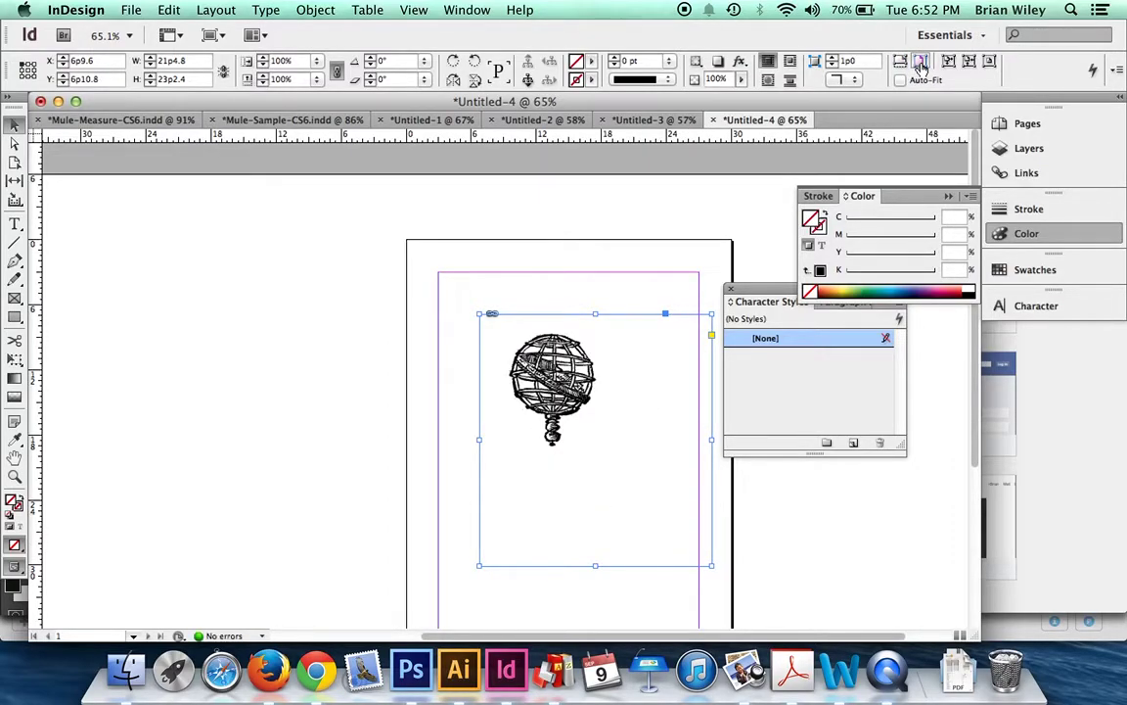
key(super+z)
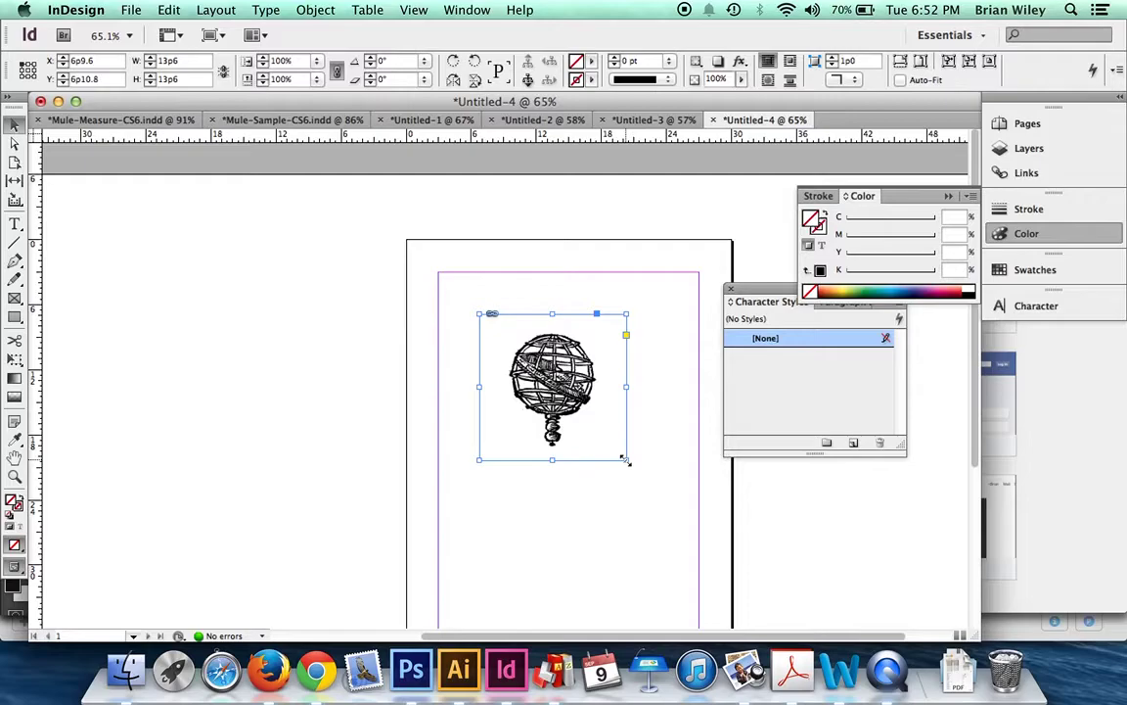
Scale the globe mark and its frame together down to about 8p11 square
drag(627, 459, 602, 436)
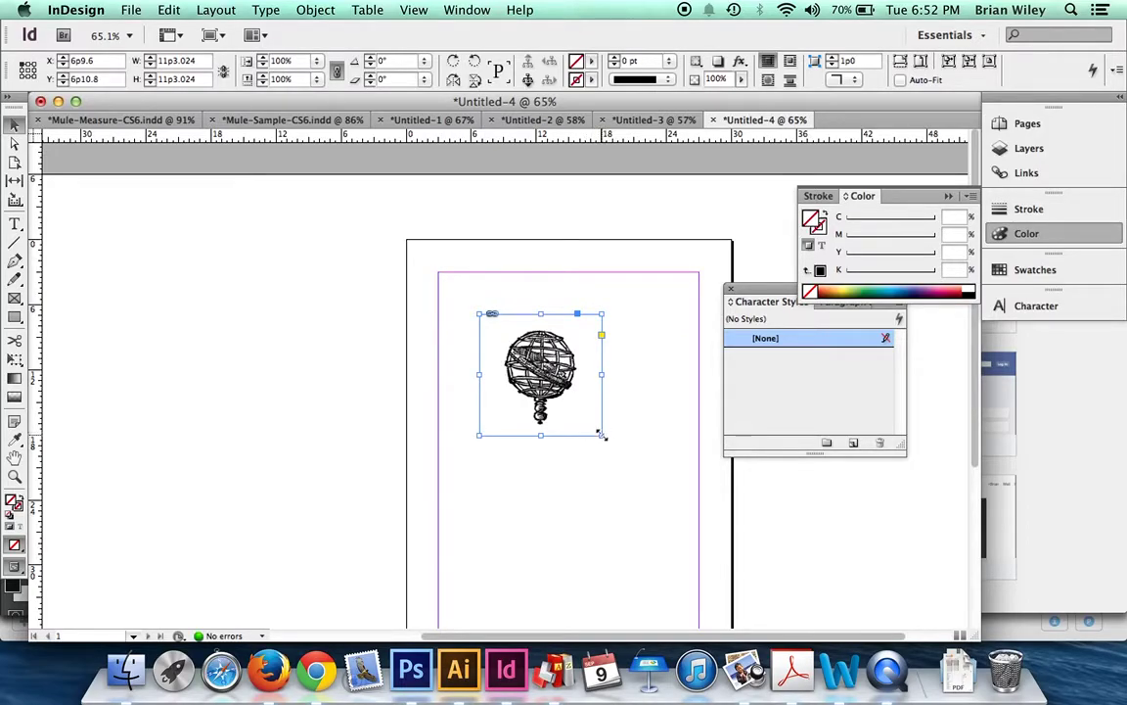
drag(601, 436, 667, 500)
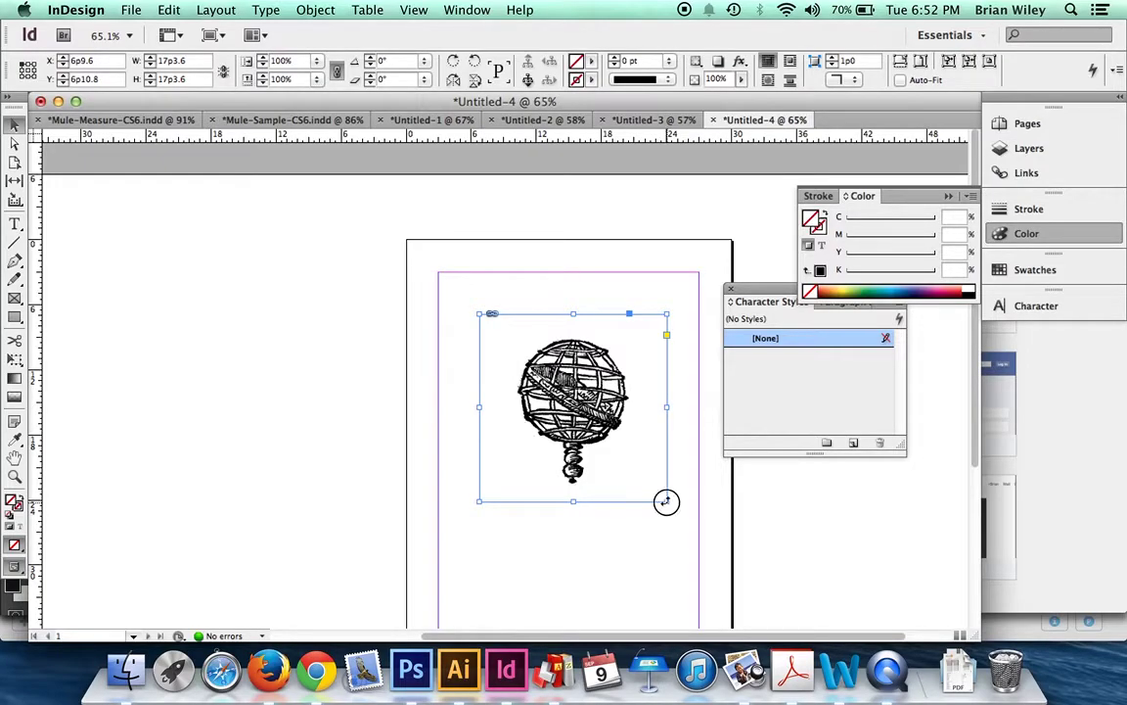
drag(666, 501, 578, 411)
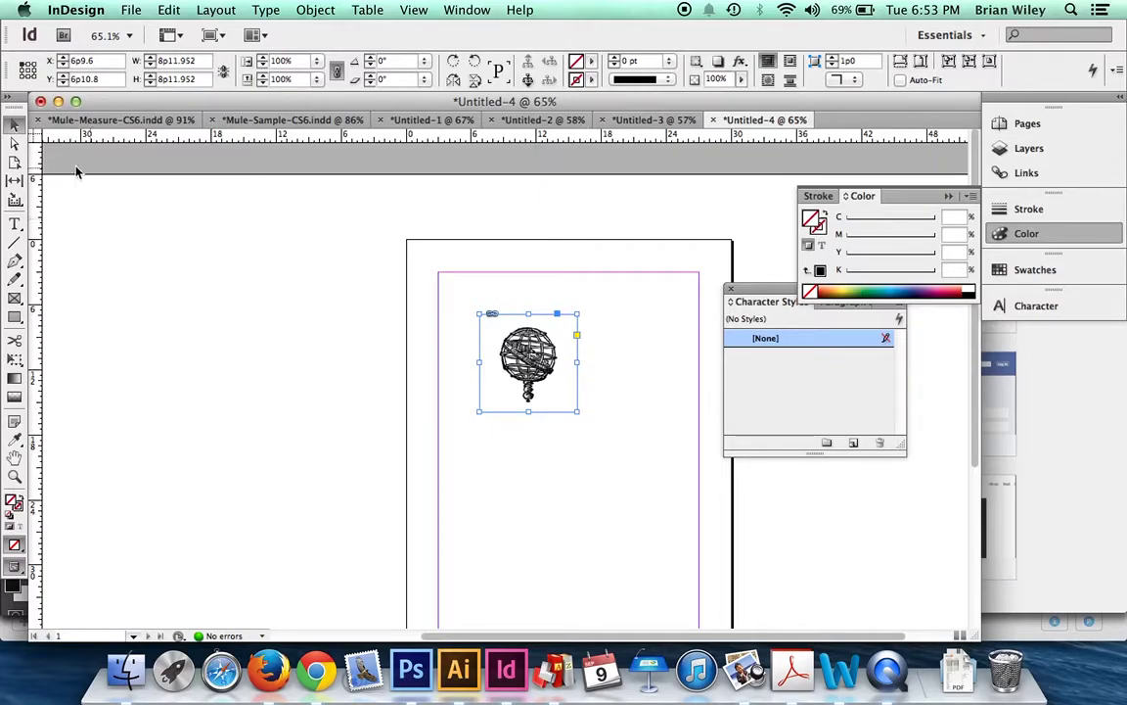
Direct-select the globe image inside its frame and bring up the Color panel's options menu
click(13, 145)
click(479, 327)
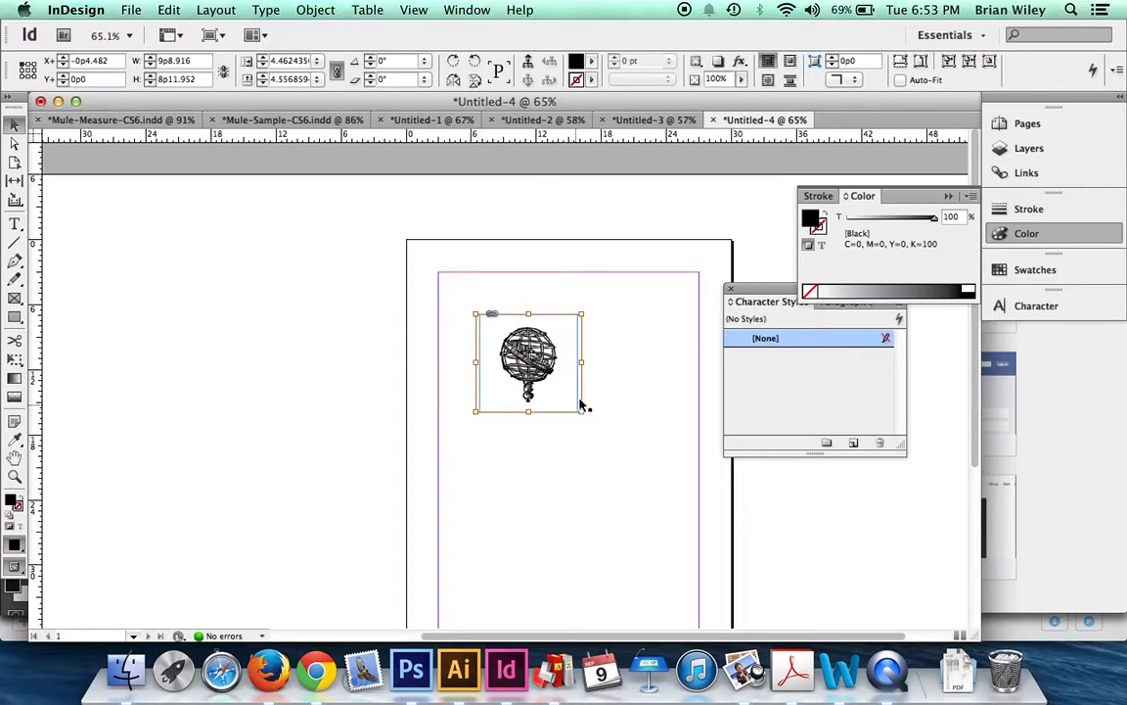
click(189, 282)
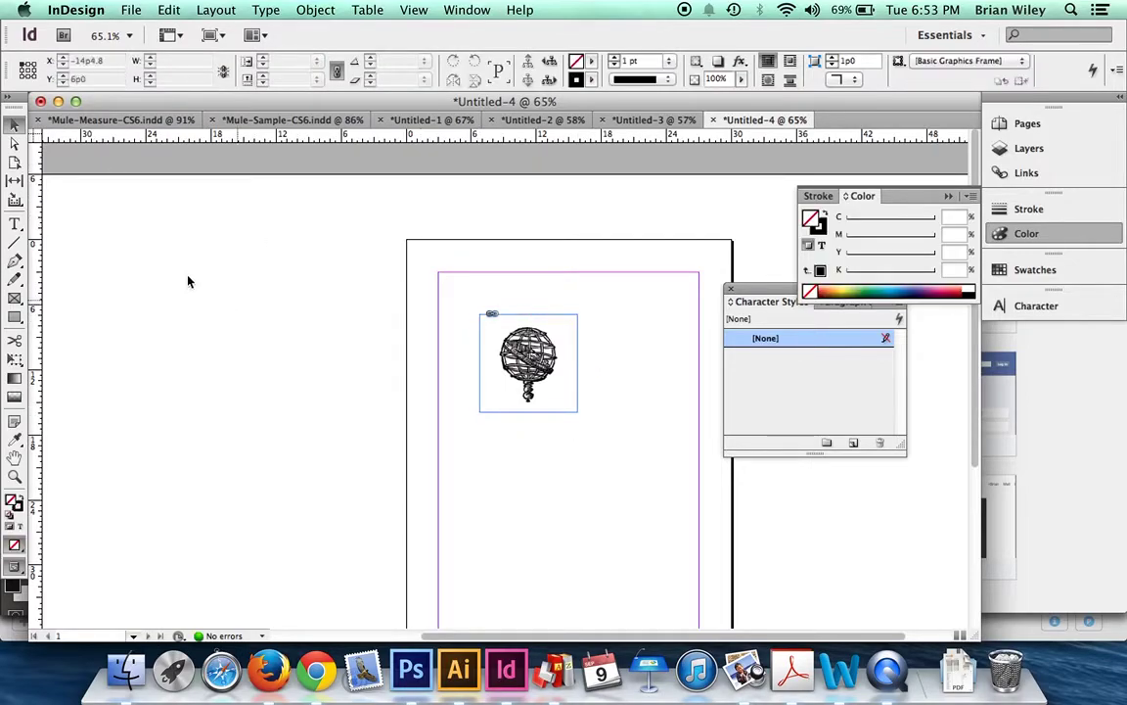
click(11, 144)
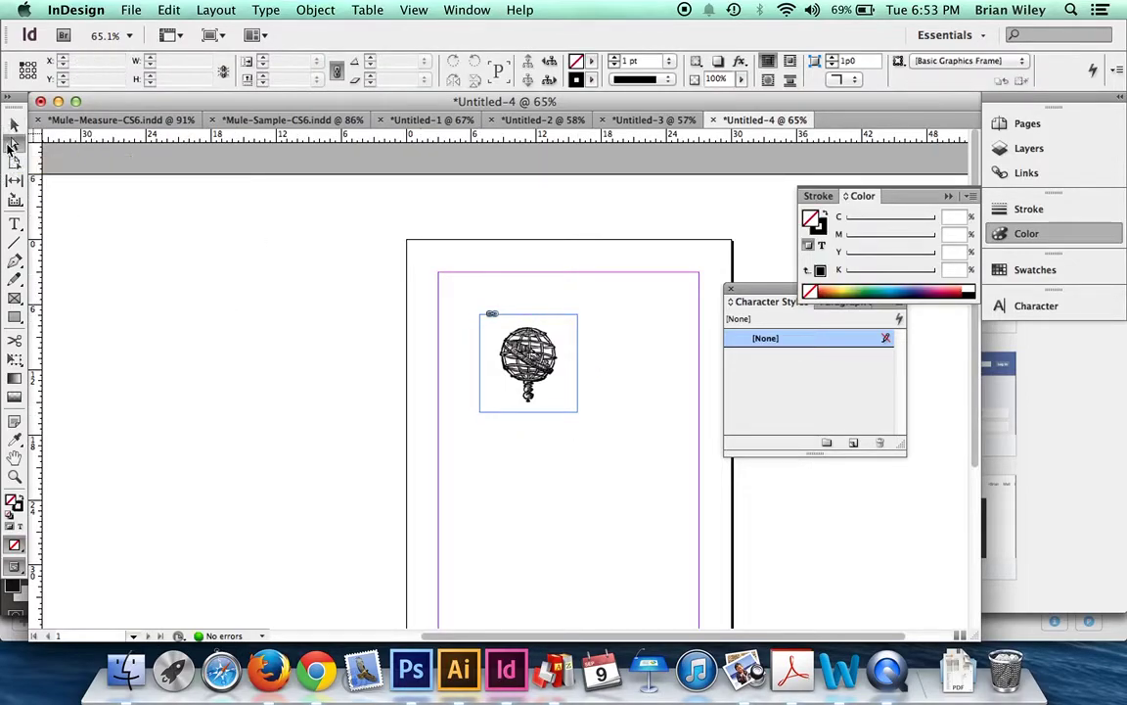
click(528, 360)
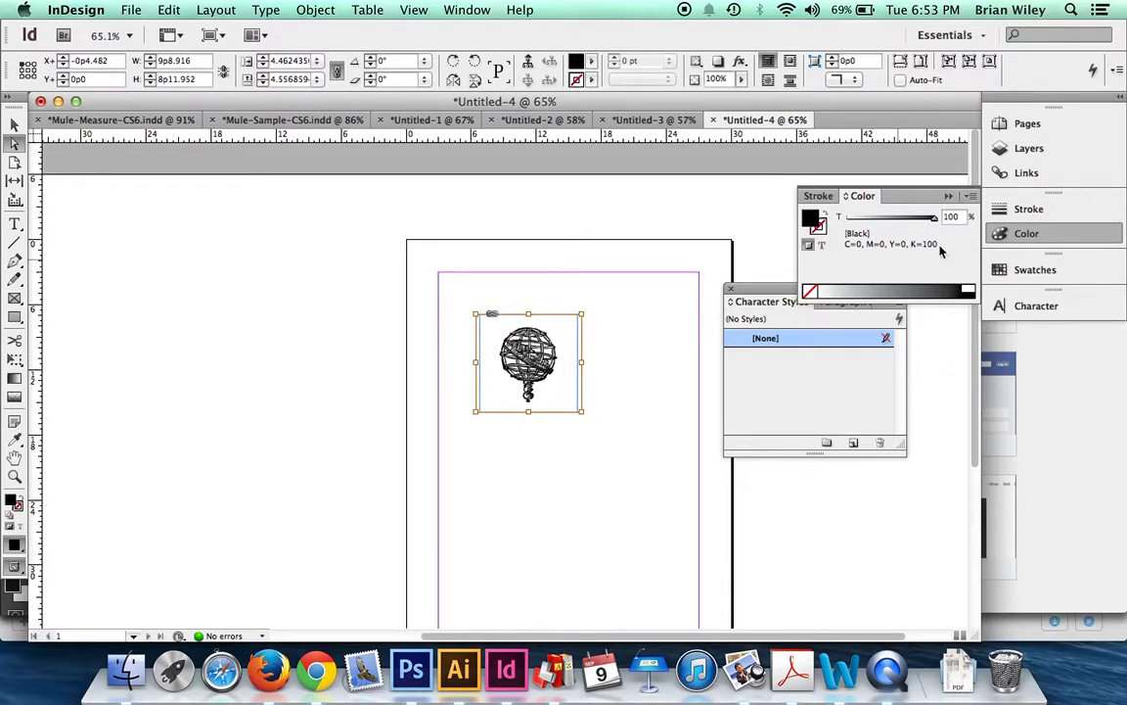
click(1018, 234)
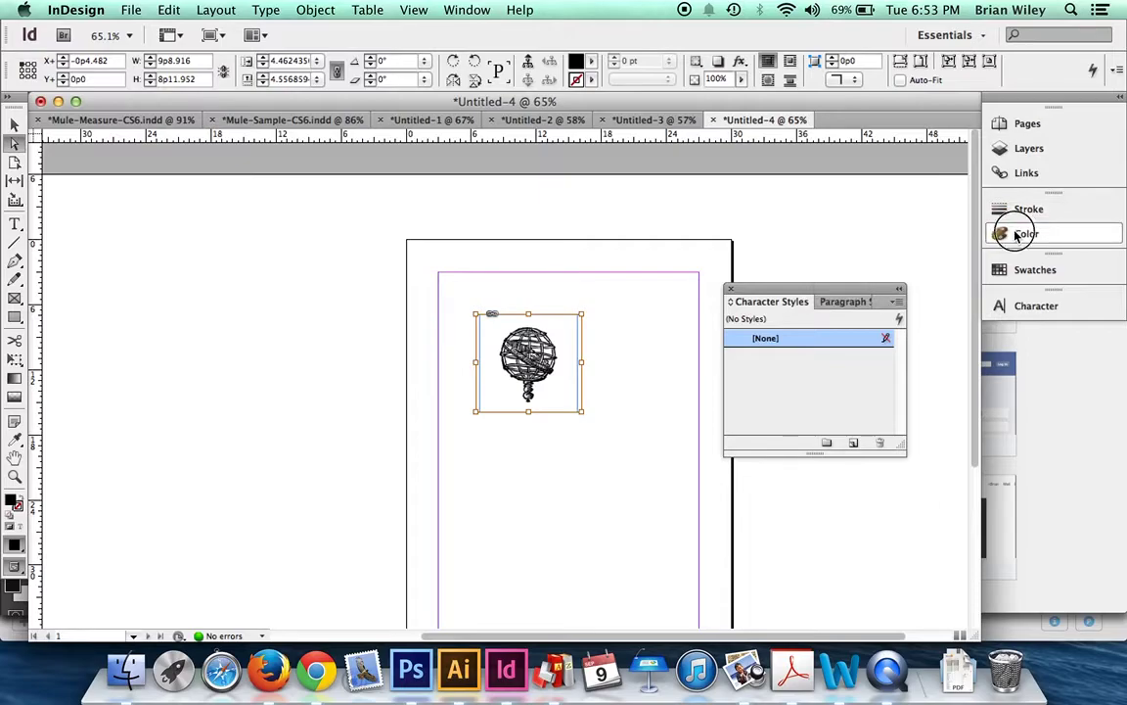
click(1018, 234)
click(969, 197)
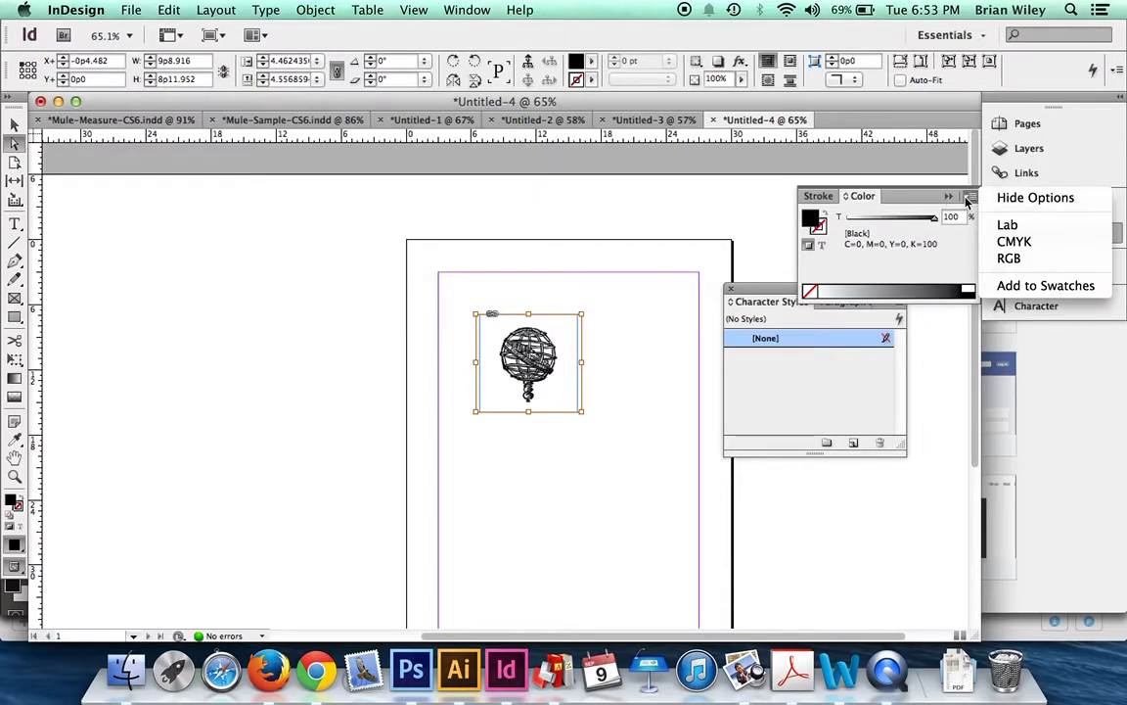
Switch the globe fill to CMYK and set Yellow and Magenta to 100 for red
click(1025, 249)
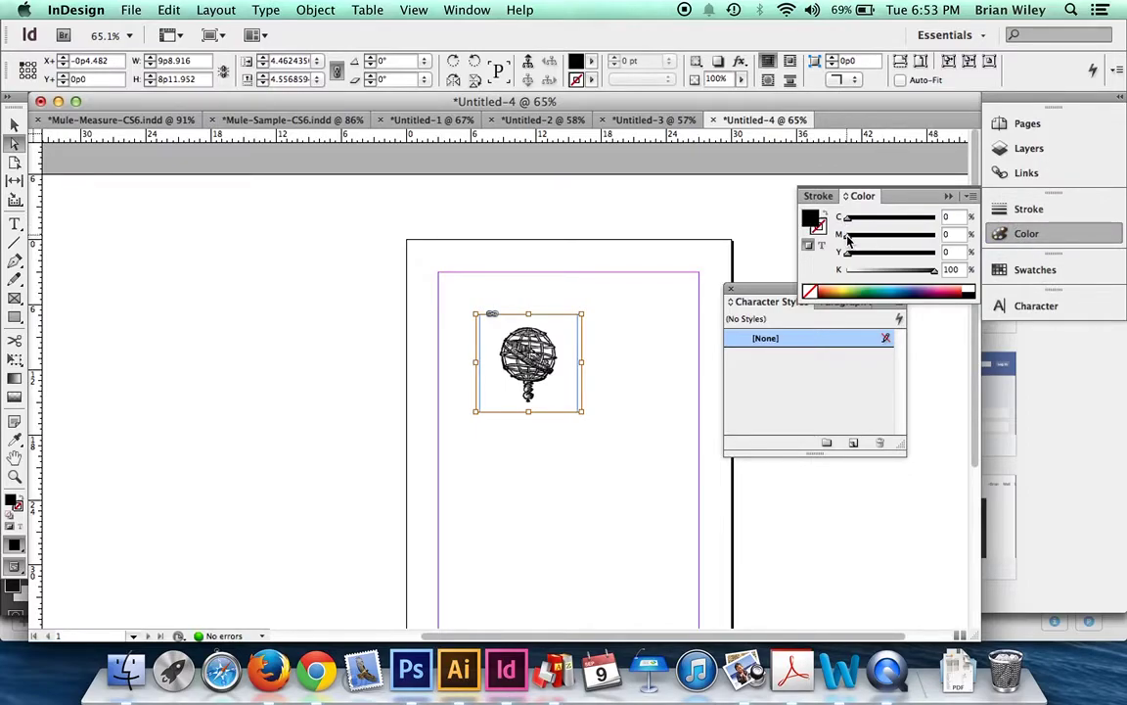
mouse_move(847, 252)
mouse_down()
mouse_move(934, 254)
mouse_move(848, 269)
mouse_up()
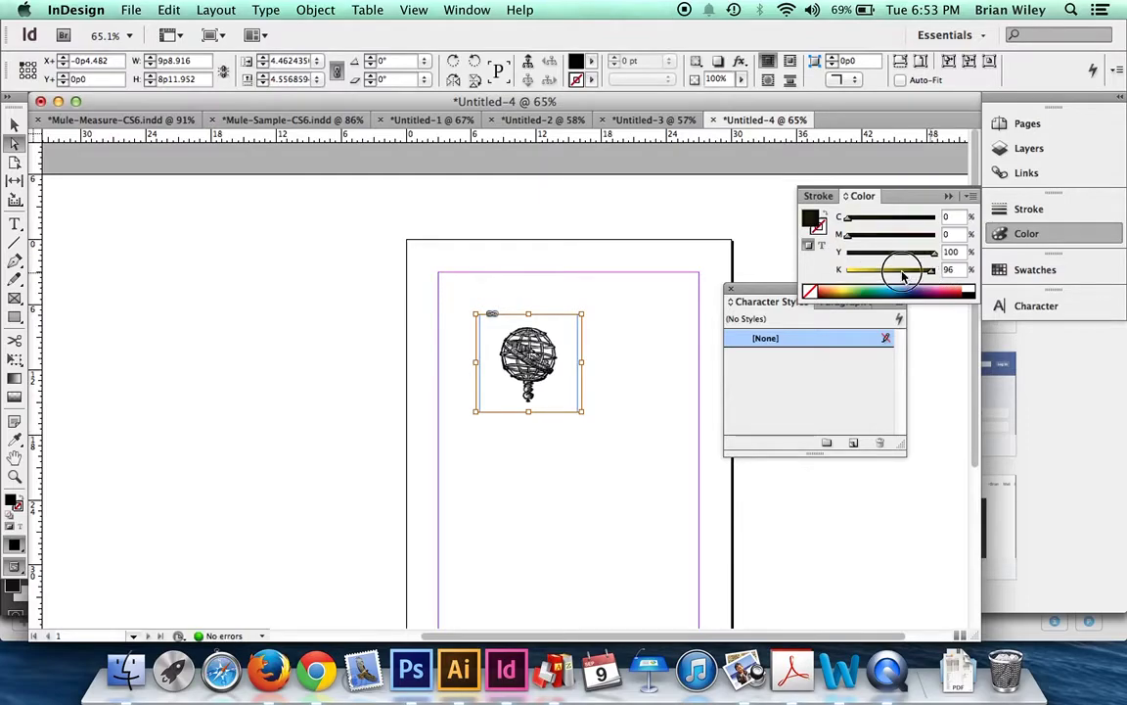
click(847, 223)
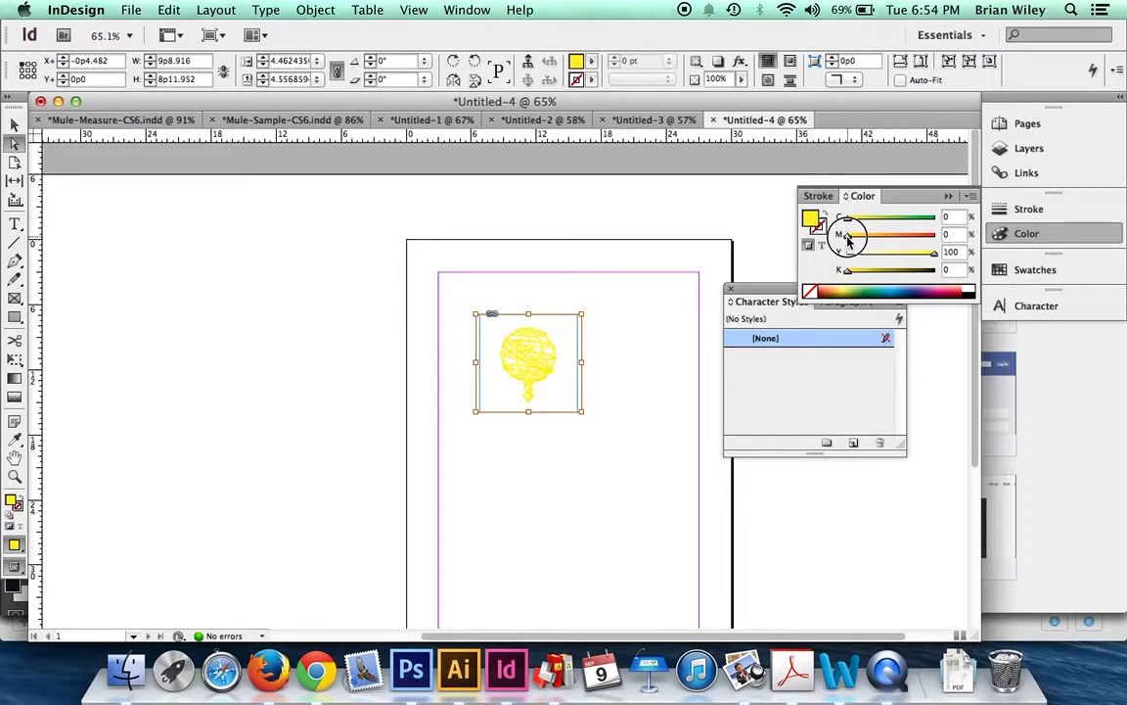
drag(848, 234, 947, 257)
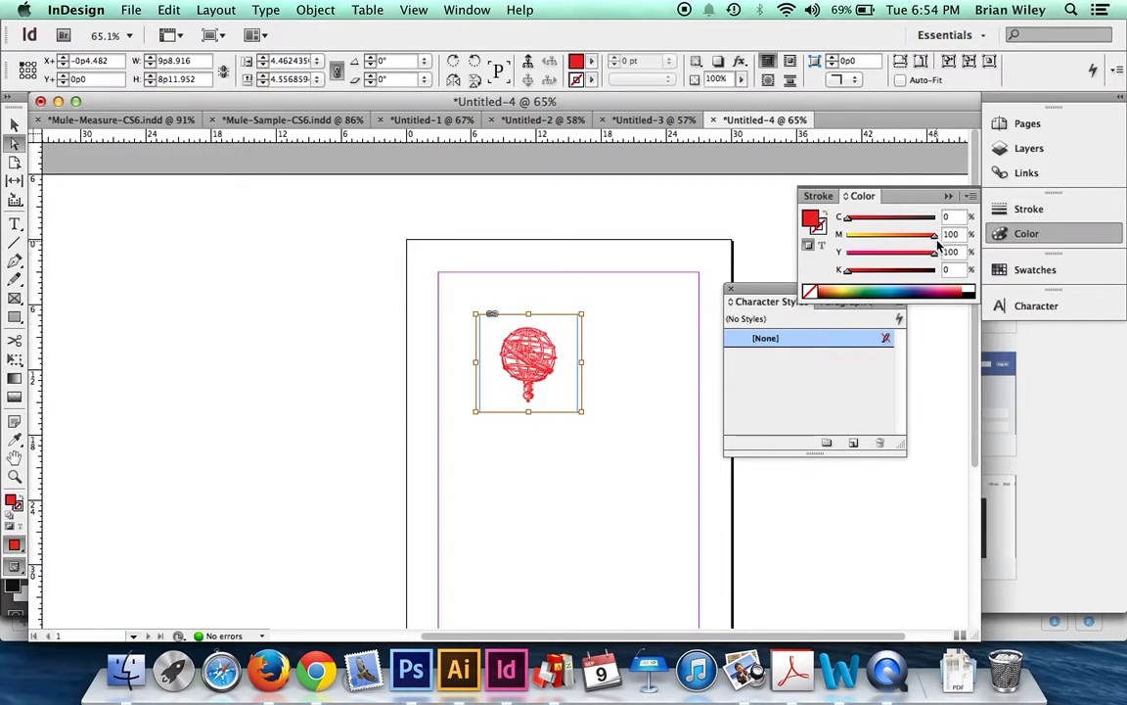
mouse_move(934, 234)
mouse_down()
mouse_move(898, 237)
mouse_move(943, 240)
mouse_up()
Open the Color Picker for the globe fill and preview a pinker colour
double_click(816, 223)
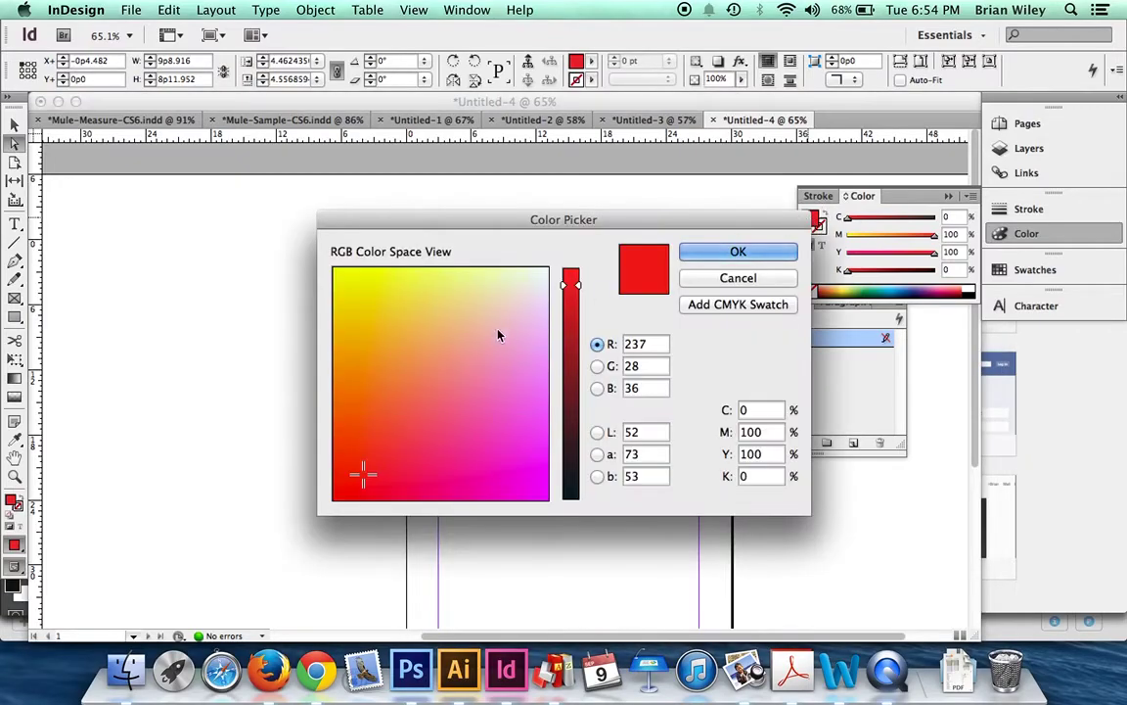
click(434, 361)
drag(468, 396, 502, 345)
Keep the globe red, then place Penguin Publisher Mark.psd in a new frame below it
click(738, 278)
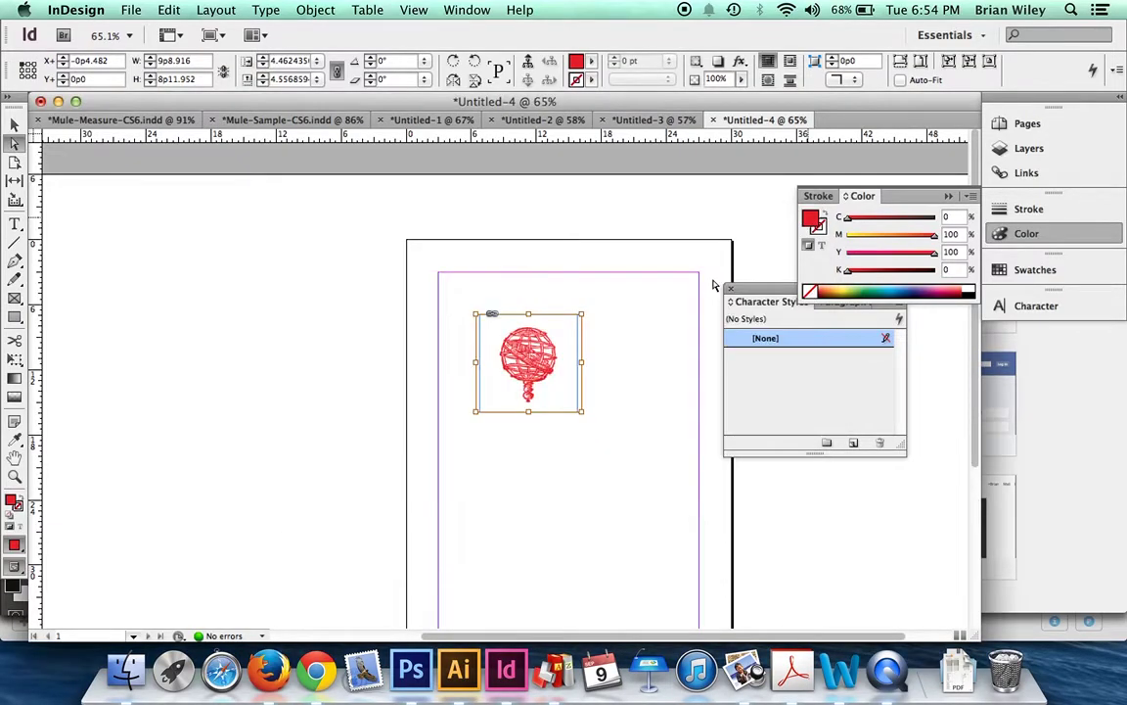
click(15, 124)
click(348, 393)
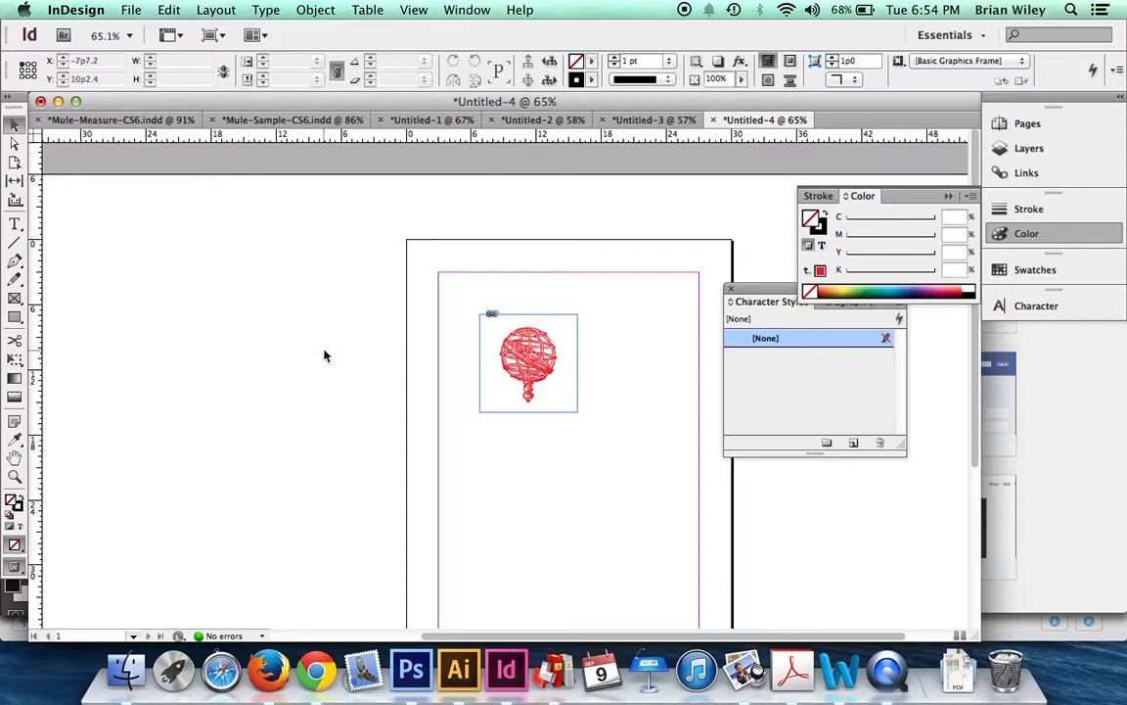
key(super+d)
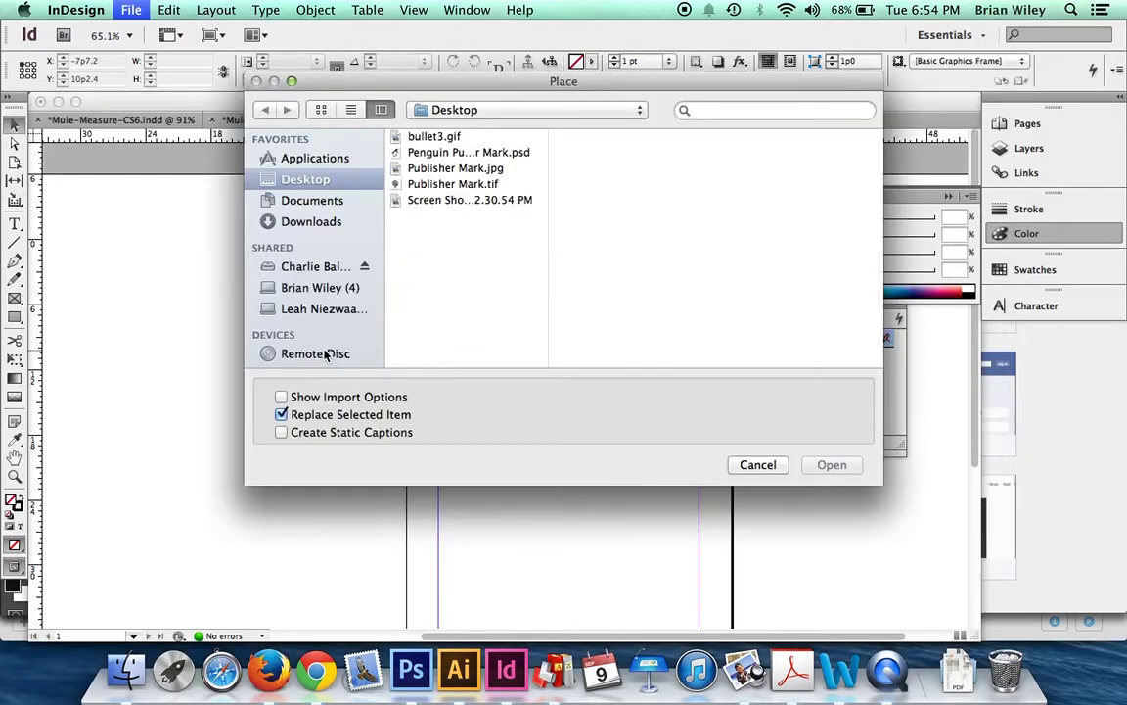
click(477, 154)
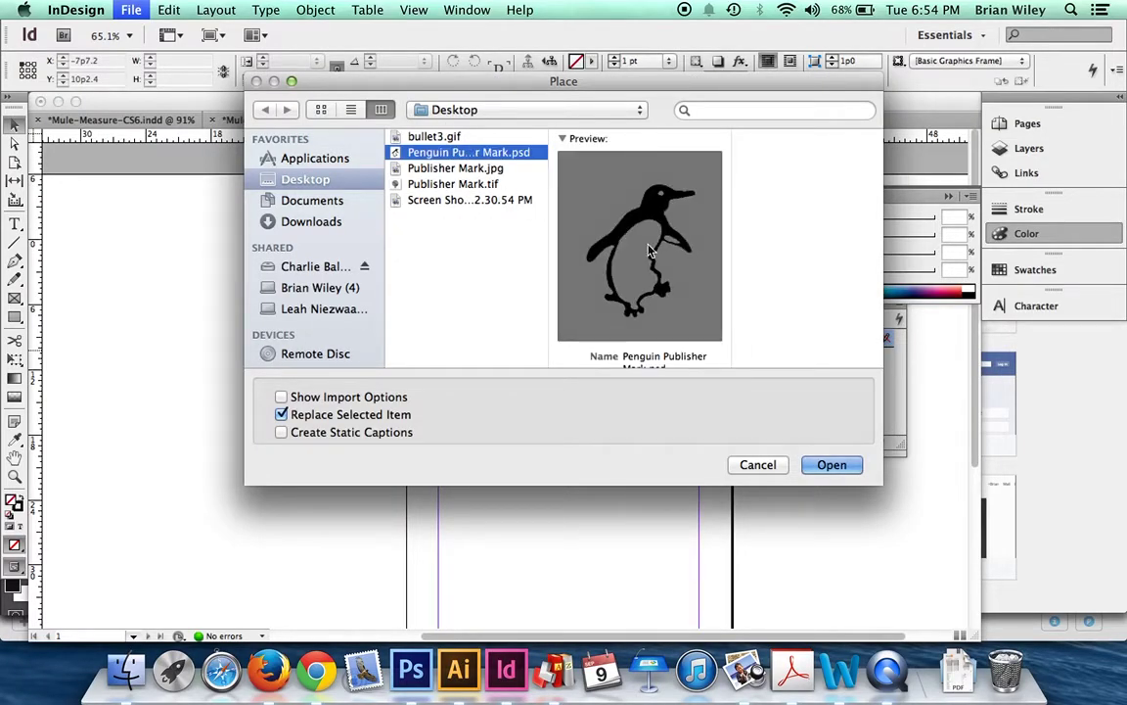
click(830, 464)
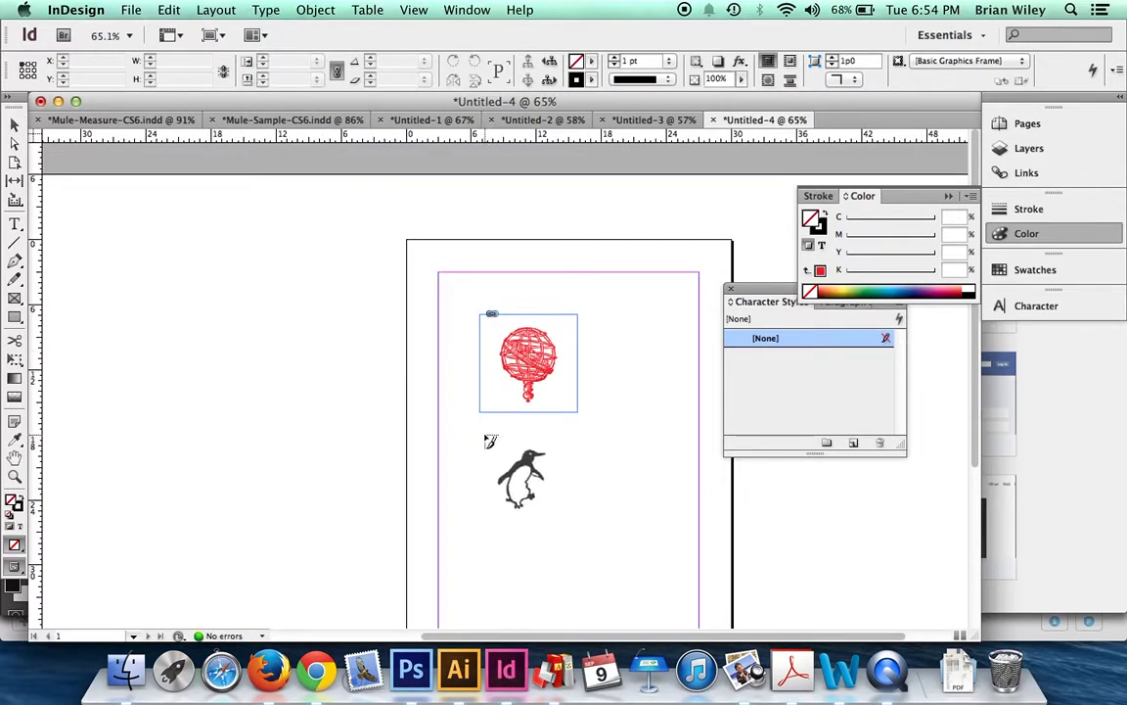
drag(485, 436, 579, 523)
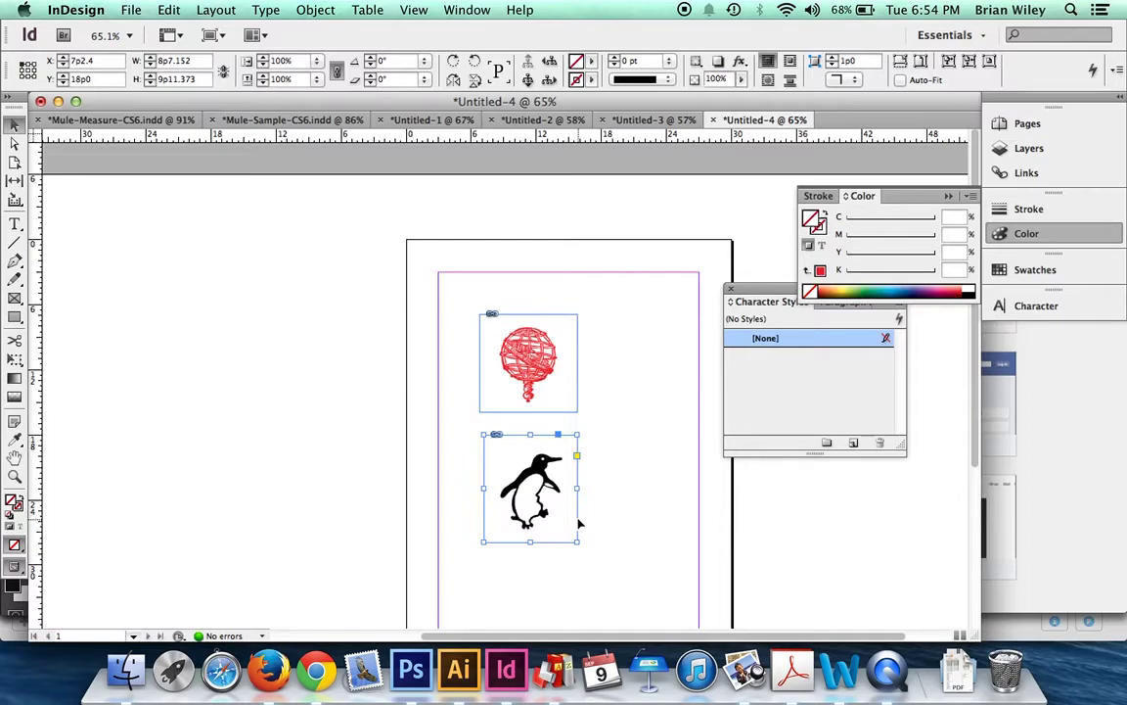
Direct-select the penguin image, set its fill to CMYK C0 M100 Y0 K0, then deselect
click(530, 490)
click(601, 484)
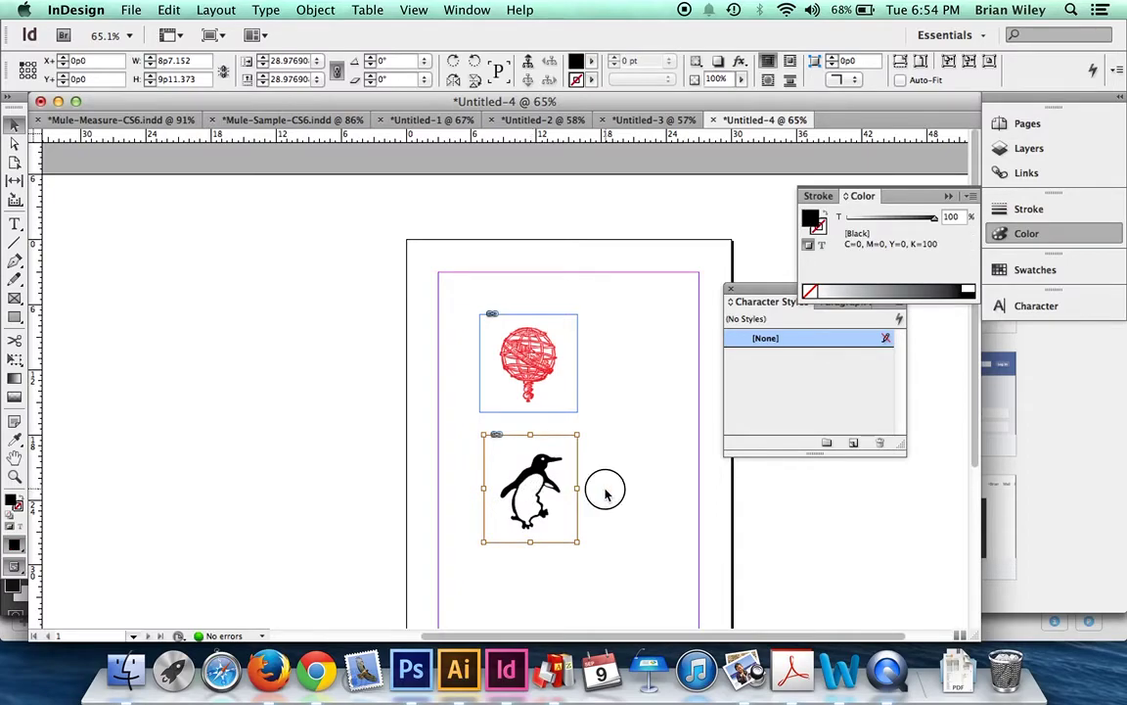
click(14, 143)
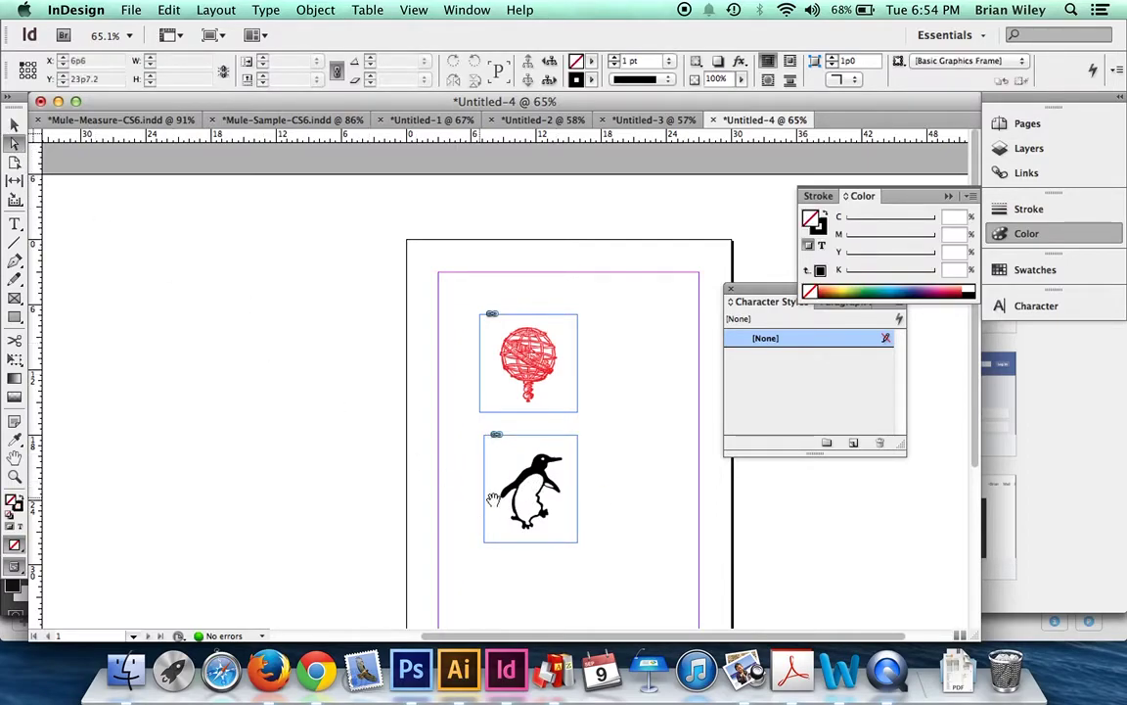
click(529, 489)
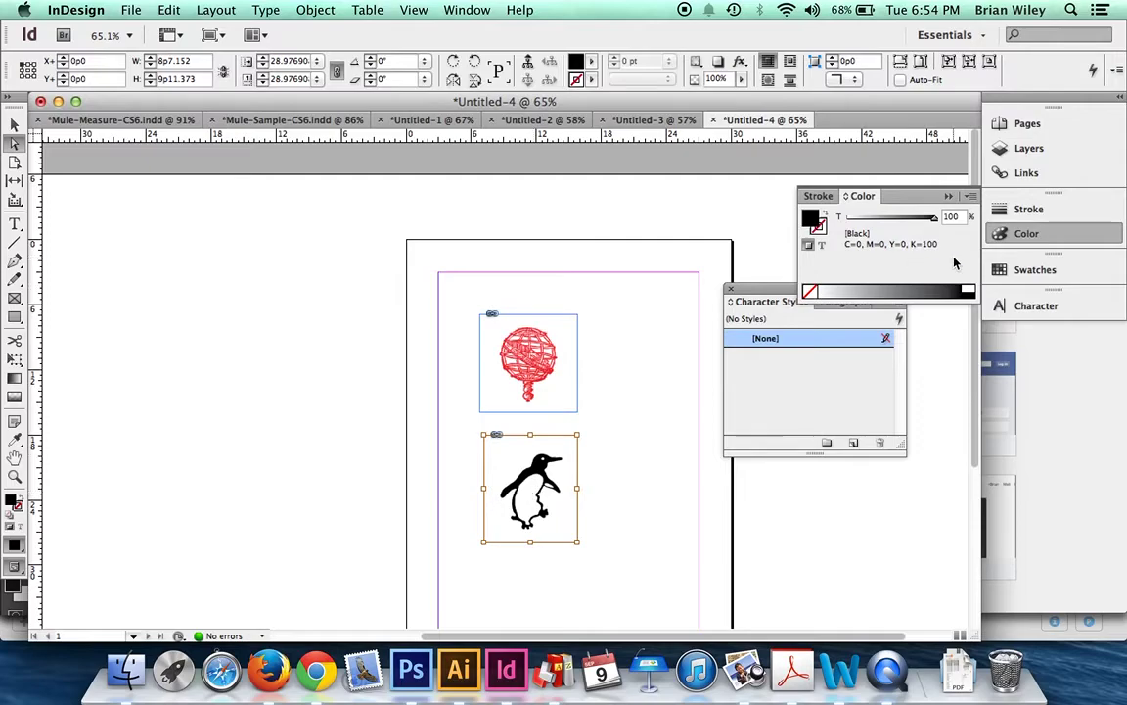
click(968, 196)
click(1014, 241)
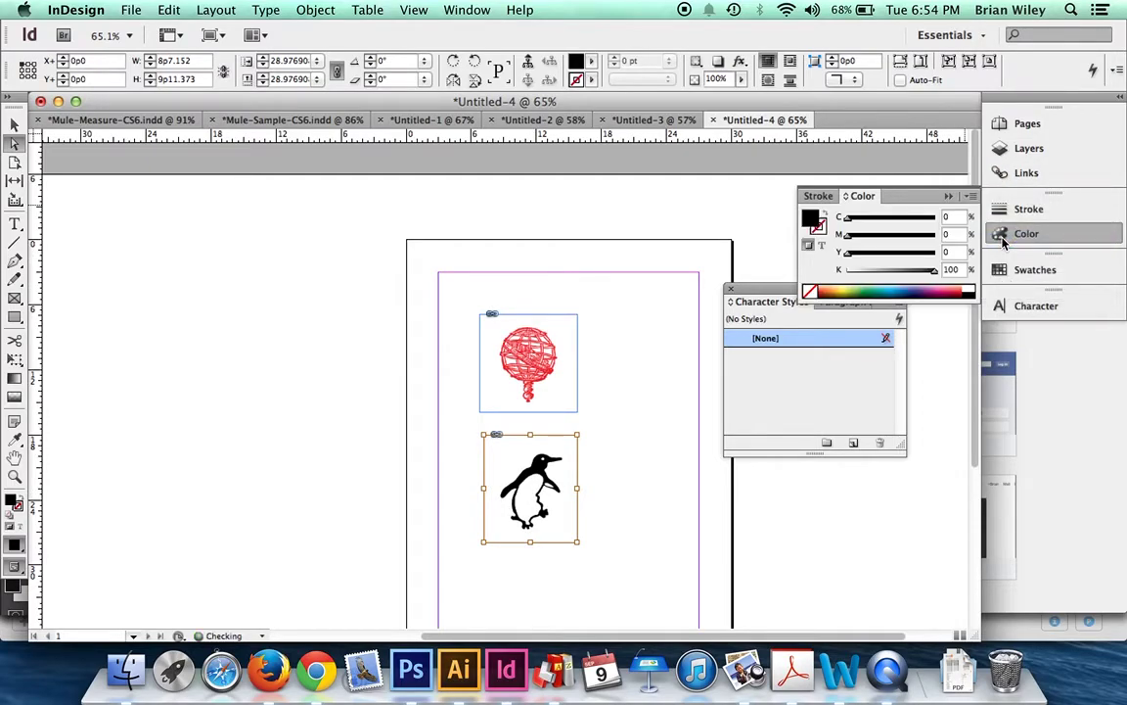
drag(849, 236, 827, 267)
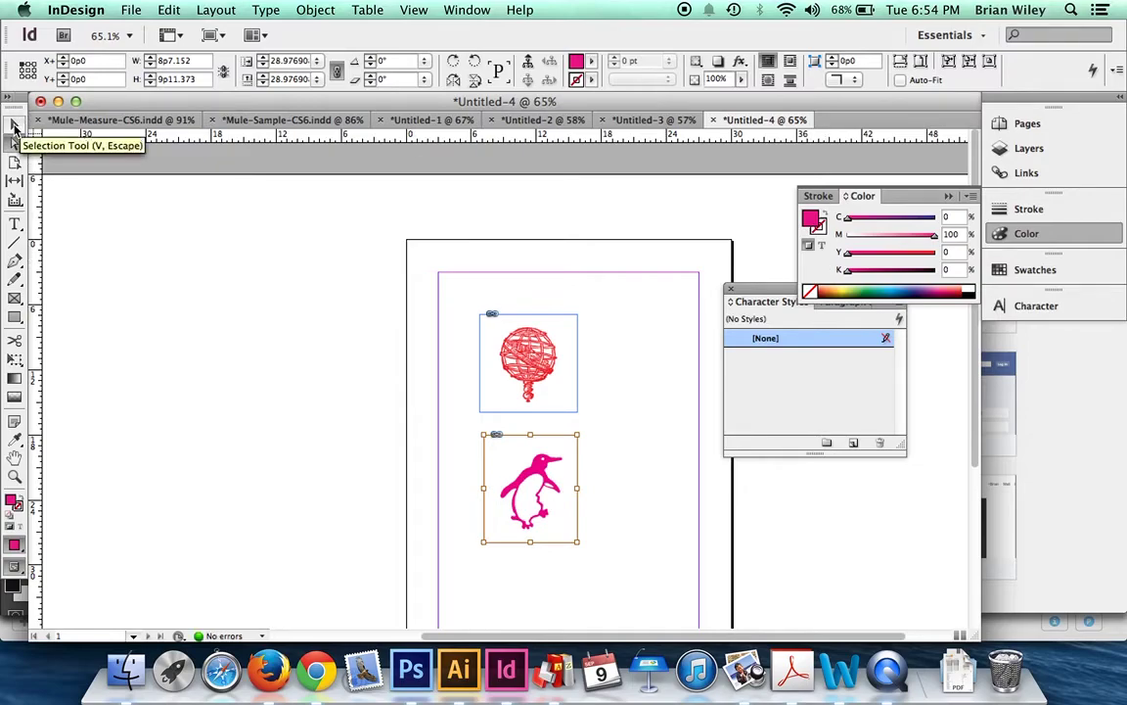
click(15, 126)
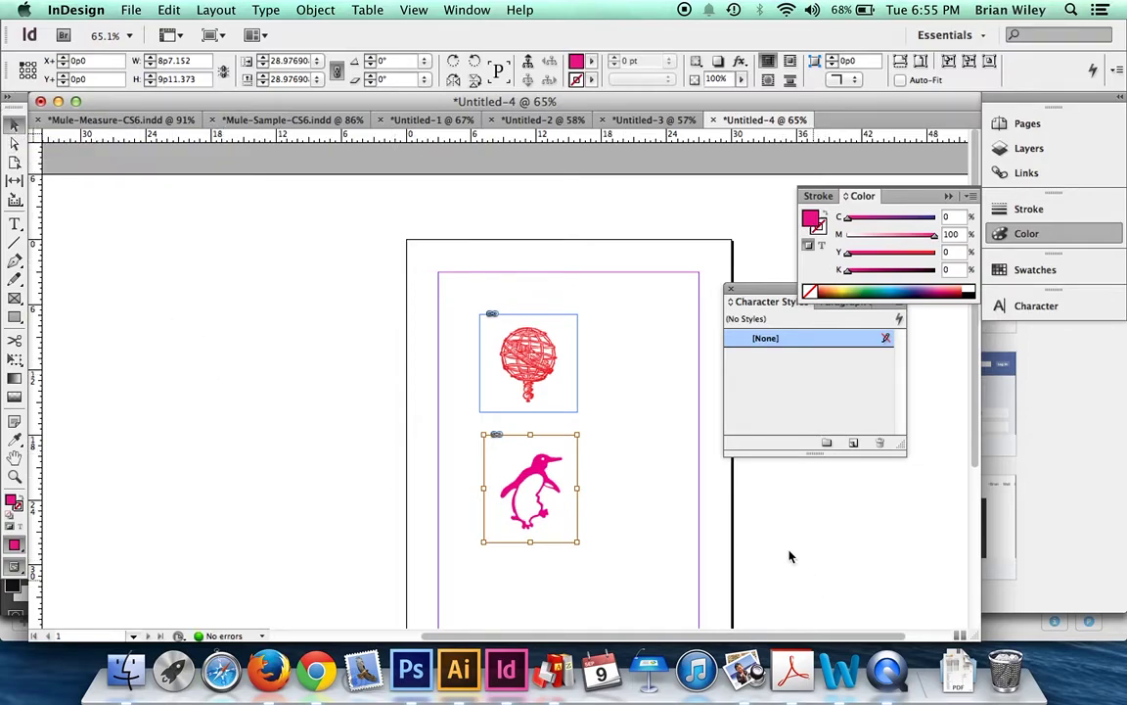
click(646, 497)
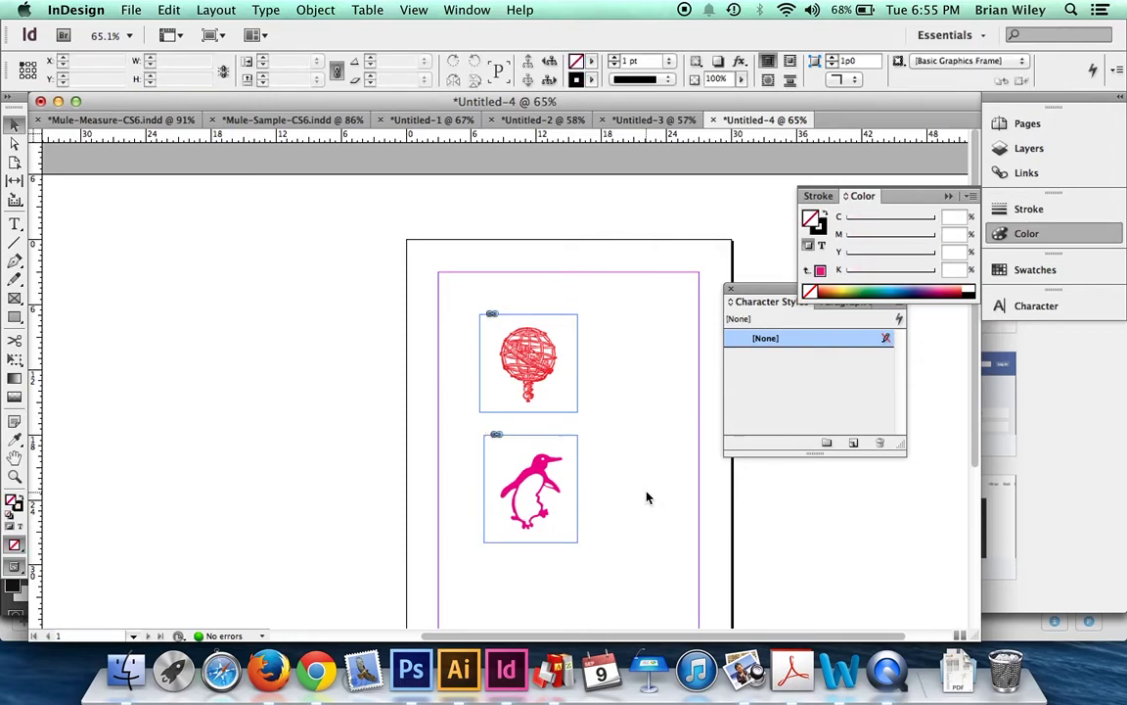